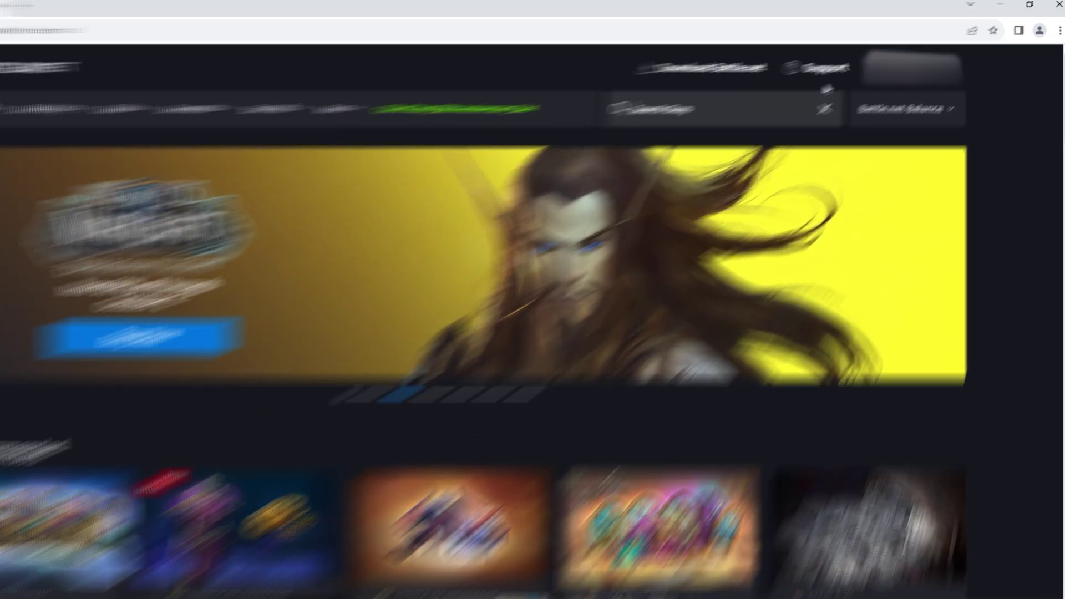
Step: Search the Battle.net shop for "Diablo 2" and open the Diablo II (2000) product page
click(843, 99)
text(Diab)
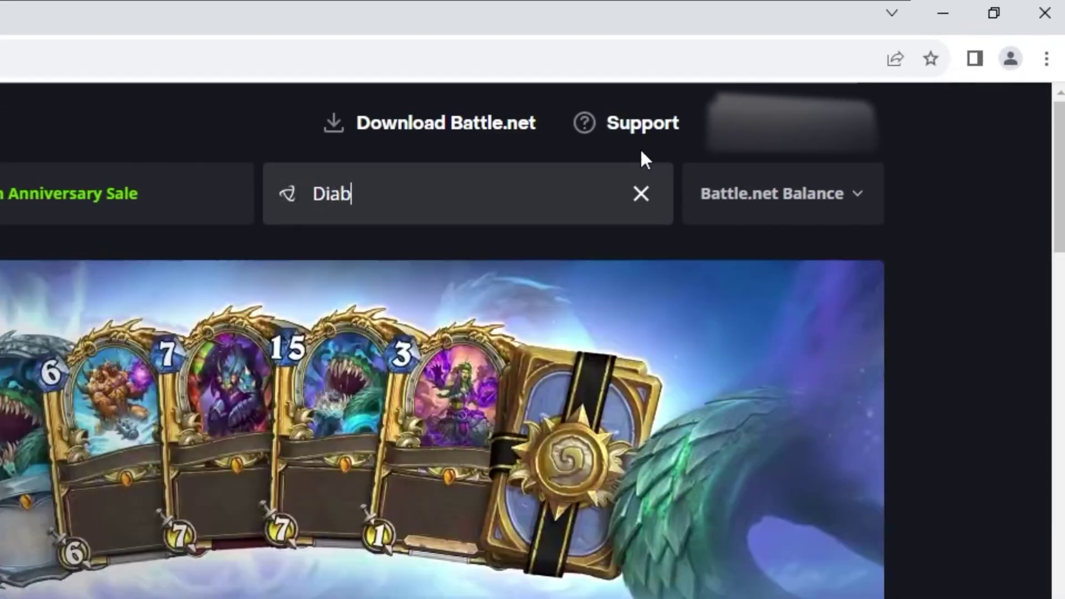
text(lo 2)
click(613, 400)
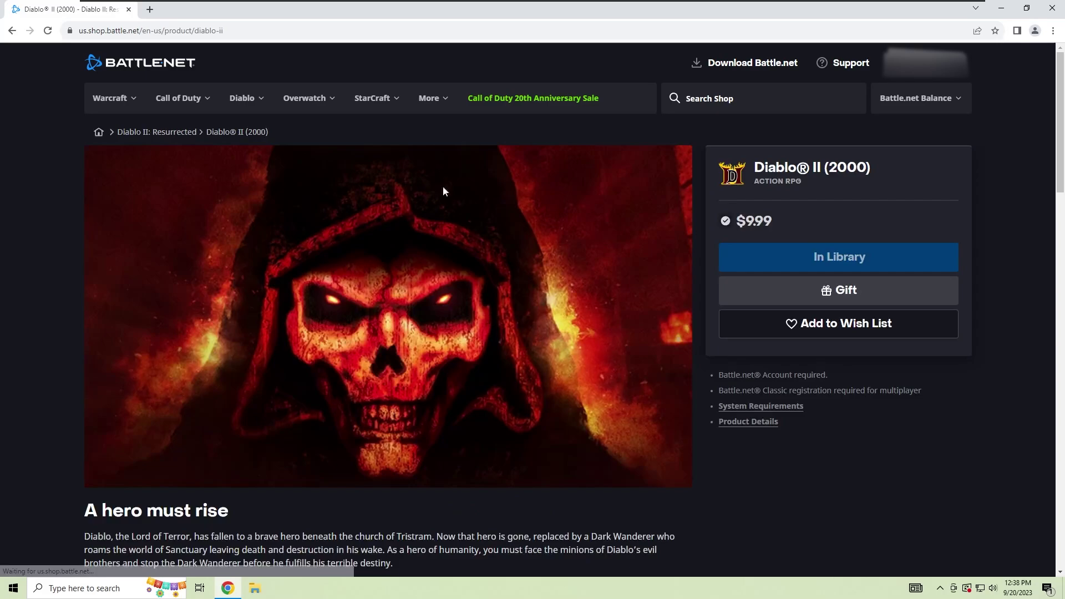
drag(813, 167, 892, 154)
click(892, 155)
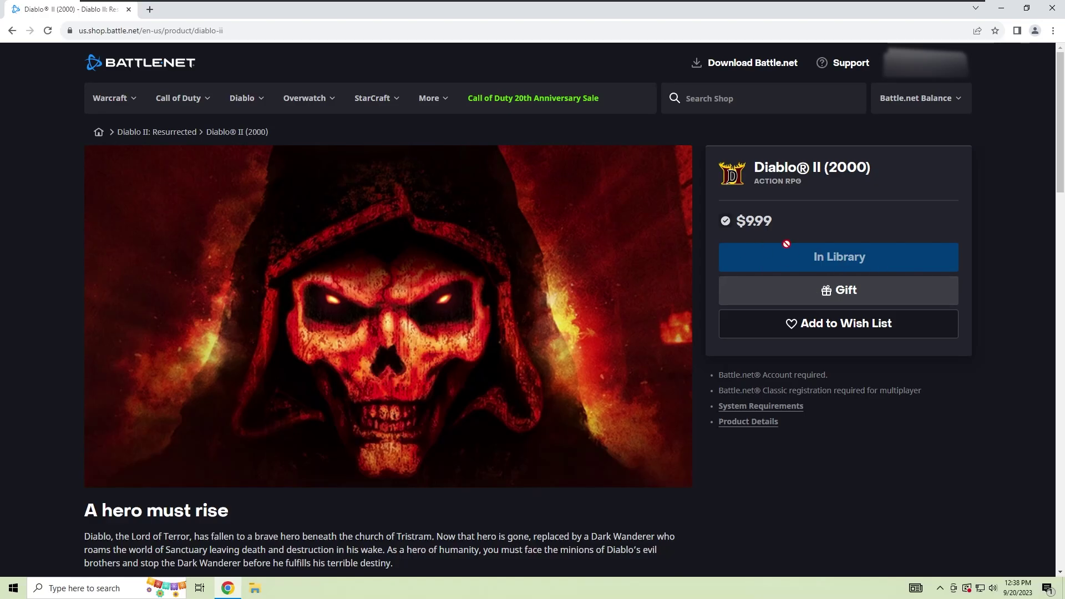
Step: Search the shop for "Lord" and open the Diablo II Lord of Destruction (2001) product page
click(766, 98)
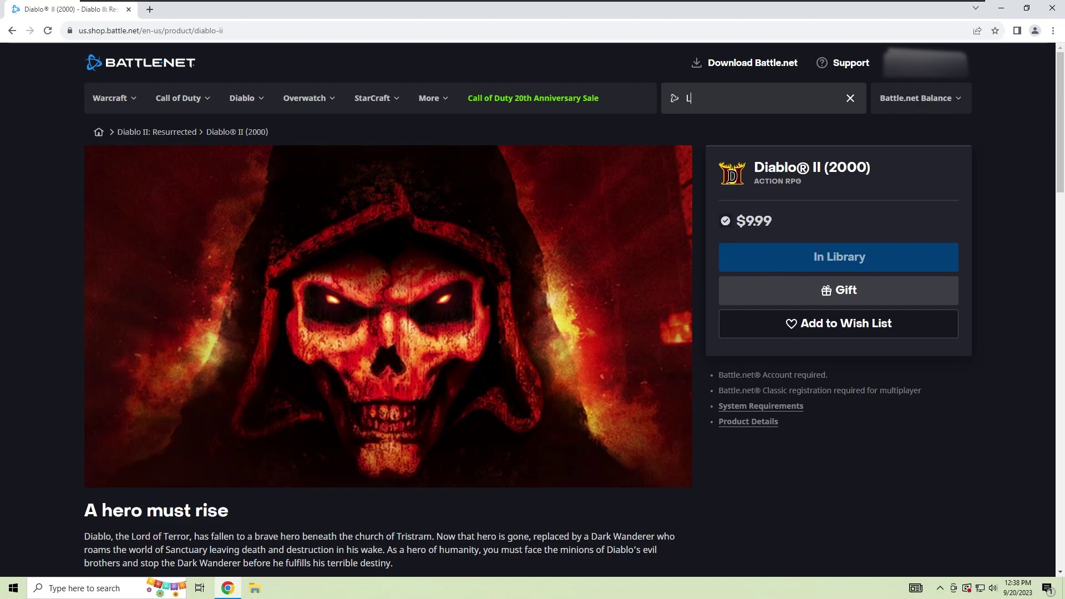
text(Lord)
click(756, 171)
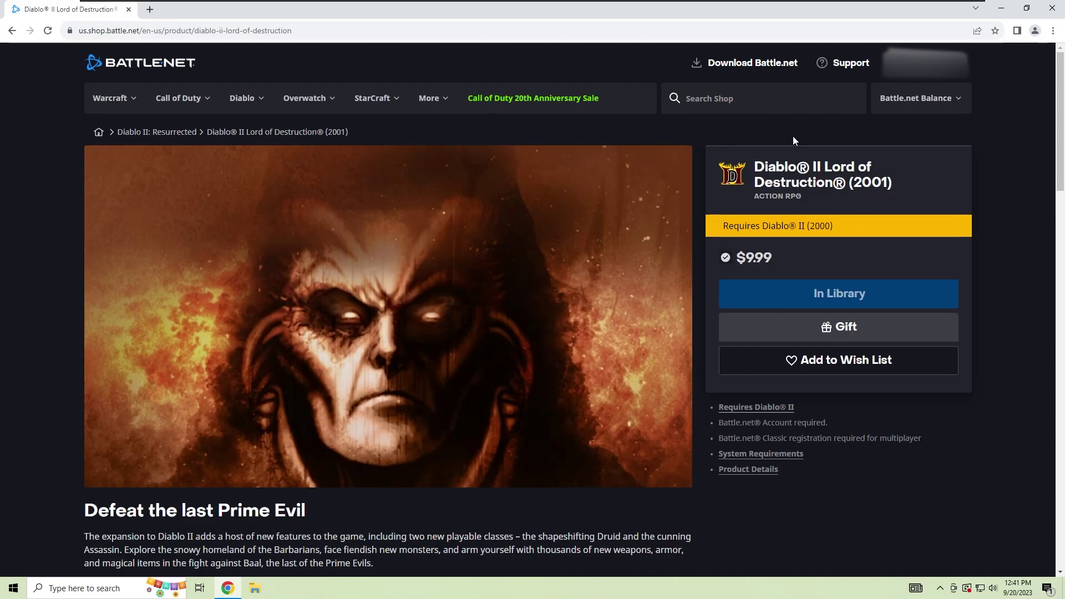
Step: Open the account settings and check the classic games list for the Diablo II and Lord of Destruction entries and their license keys
click(951, 73)
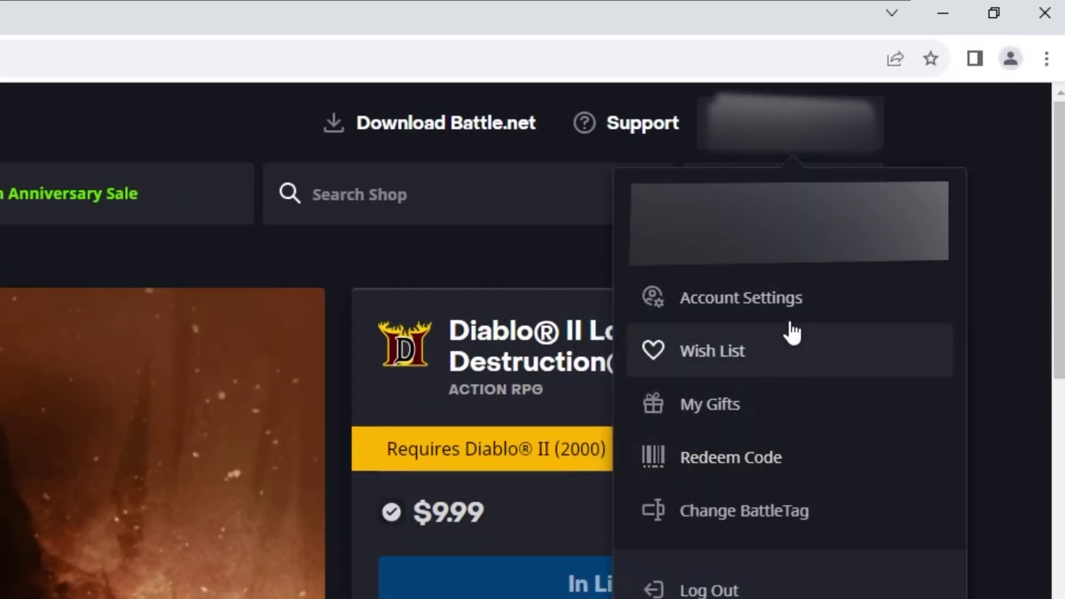
click(794, 302)
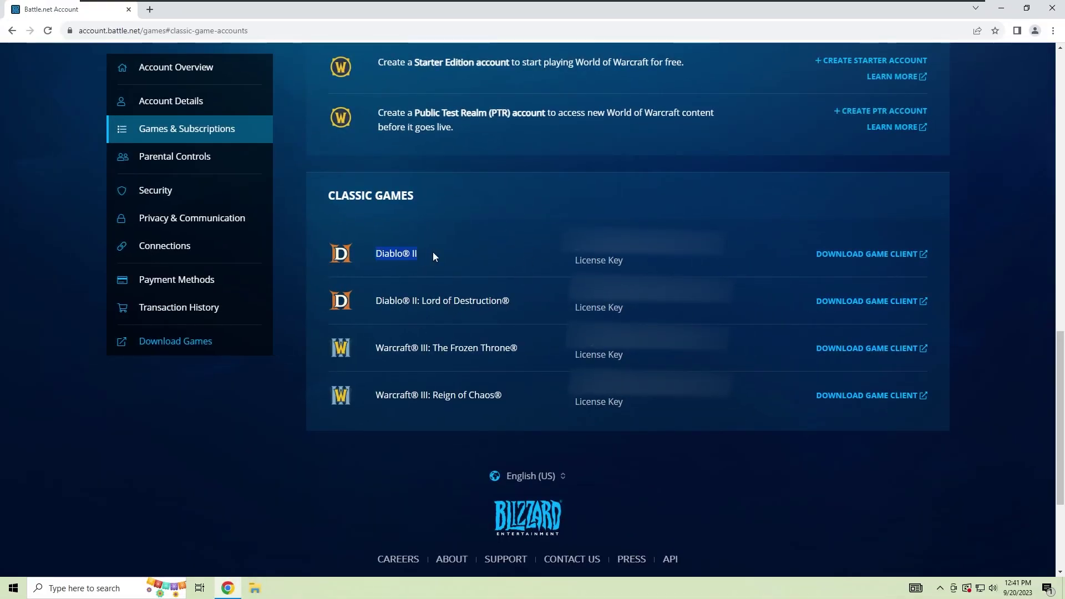
drag(433, 252, 488, 301)
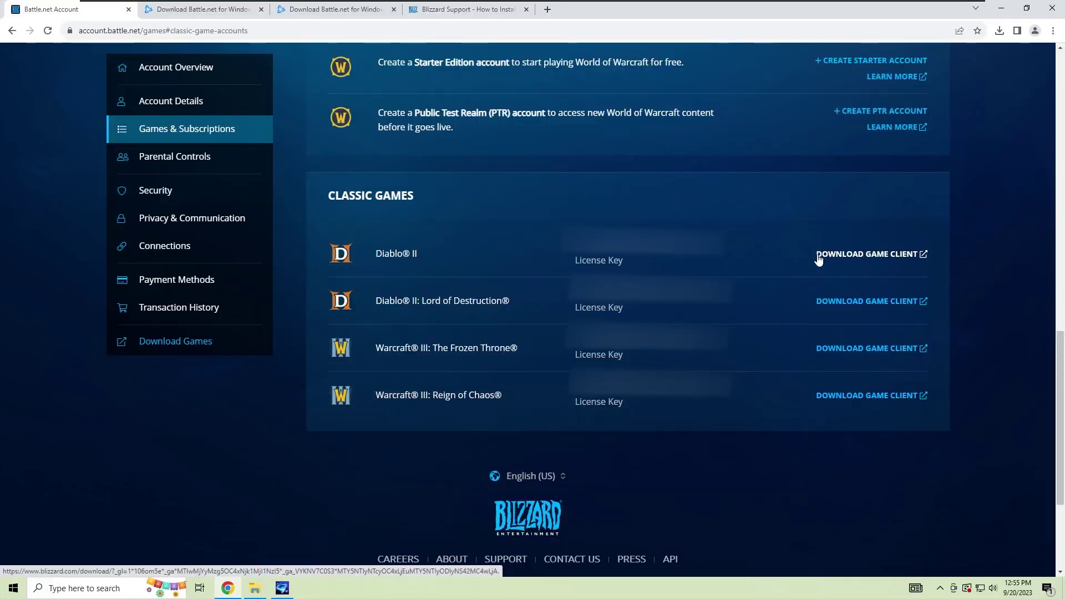
drag(564, 259, 658, 267)
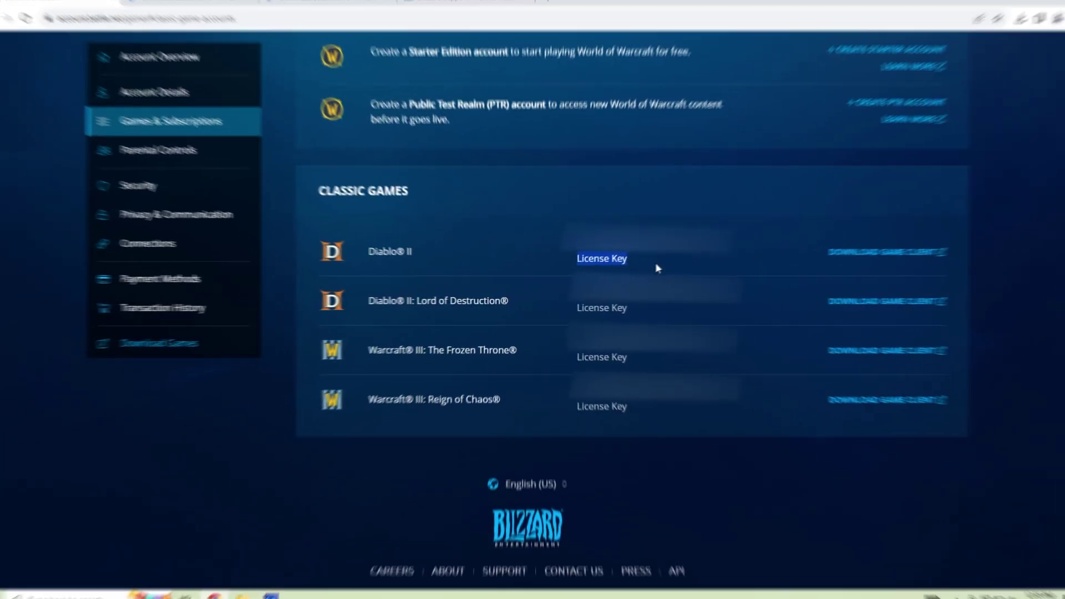
click(532, 291)
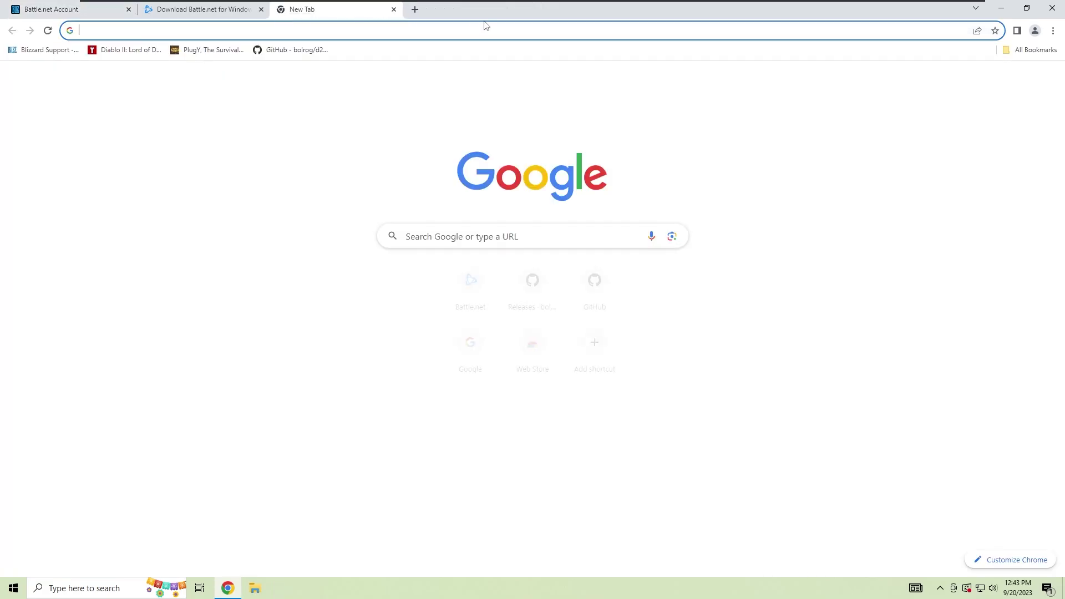
Step: Search the web for "diablo 2 download blizzard" and read the Blizzard support article on installing Diablo II and Lord of Destruction
click(85, 30)
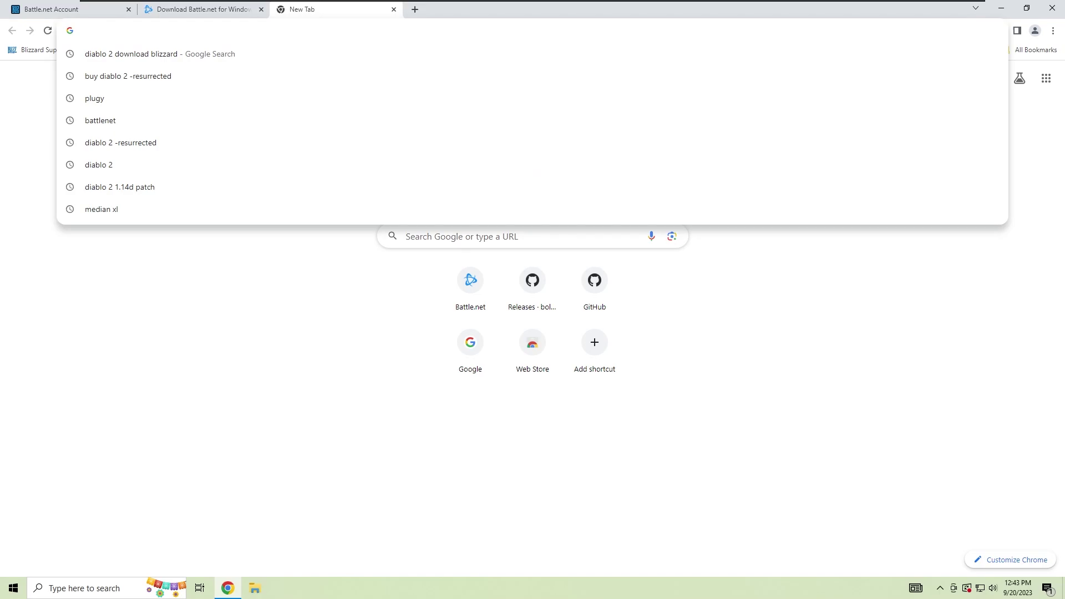
key(Down)
key(Return)
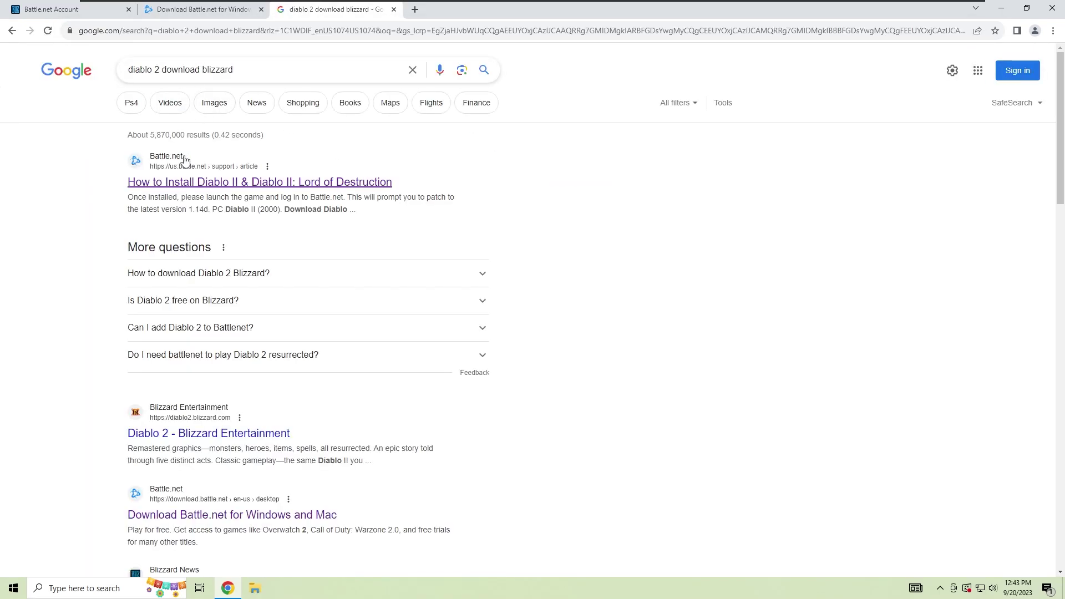
click(153, 184)
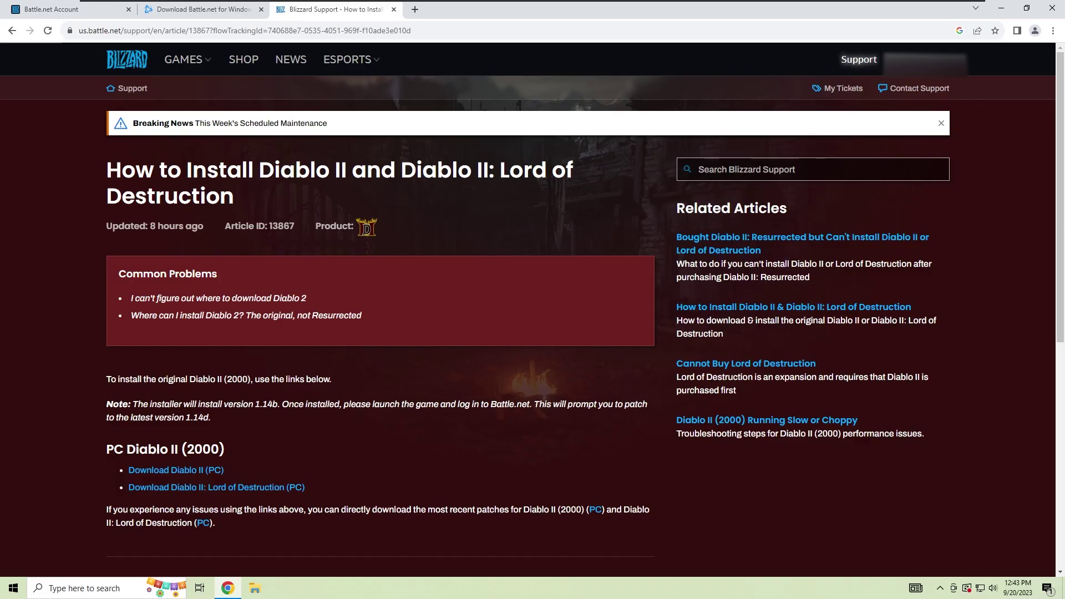
drag(231, 337, 577, 336)
drag(329, 169, 236, 204)
click(237, 204)
scroll(82, 262, down, 4)
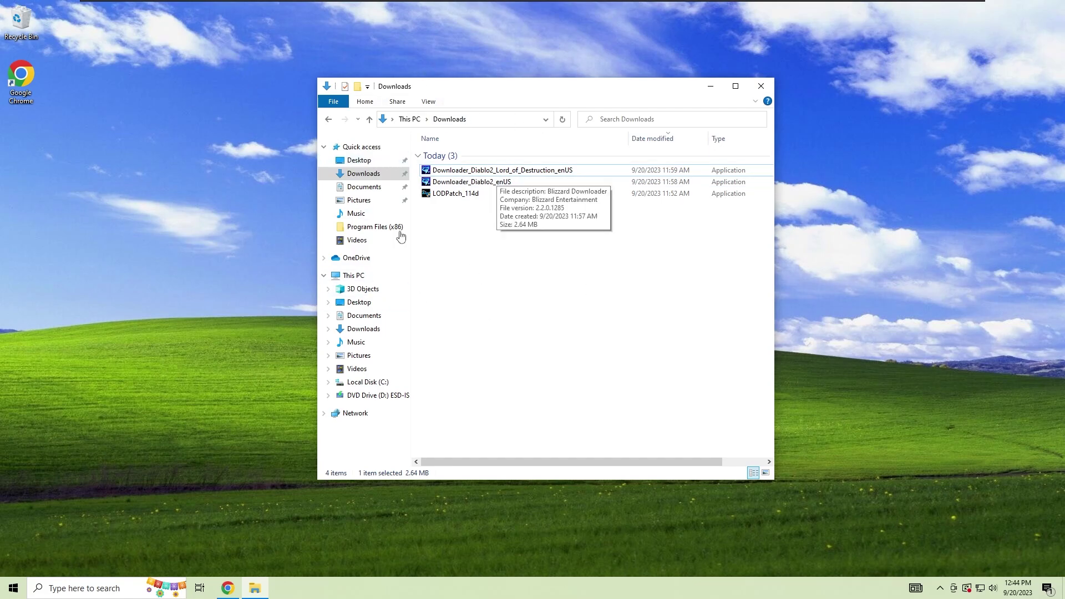
Step: Run Downloader_Diablo2_enUS from the Downloads folder and cancel saving the http_404_webOC file
click(456, 185)
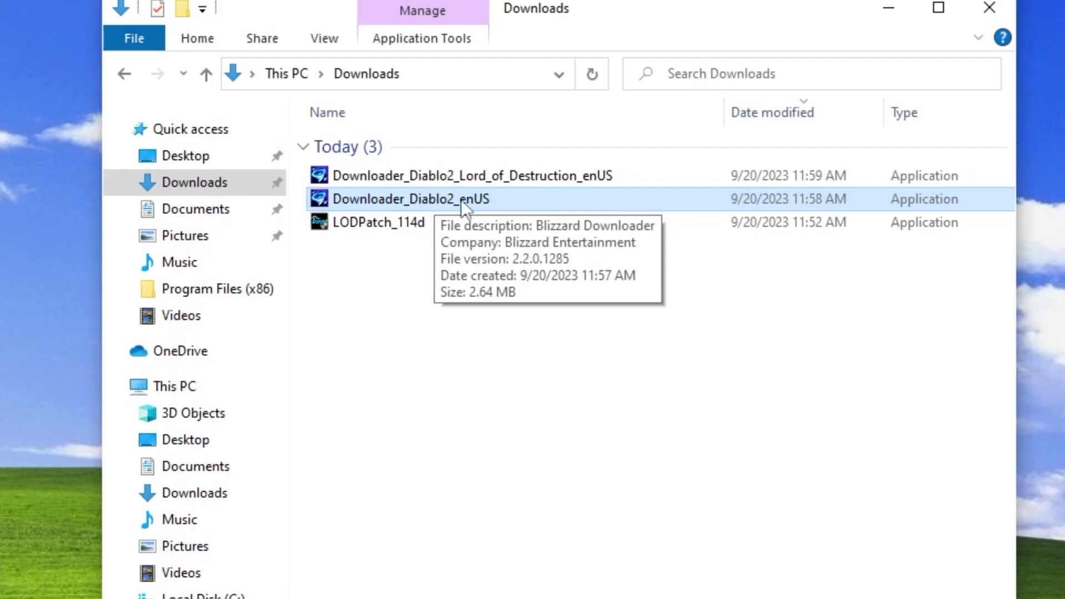
double_click(443, 183)
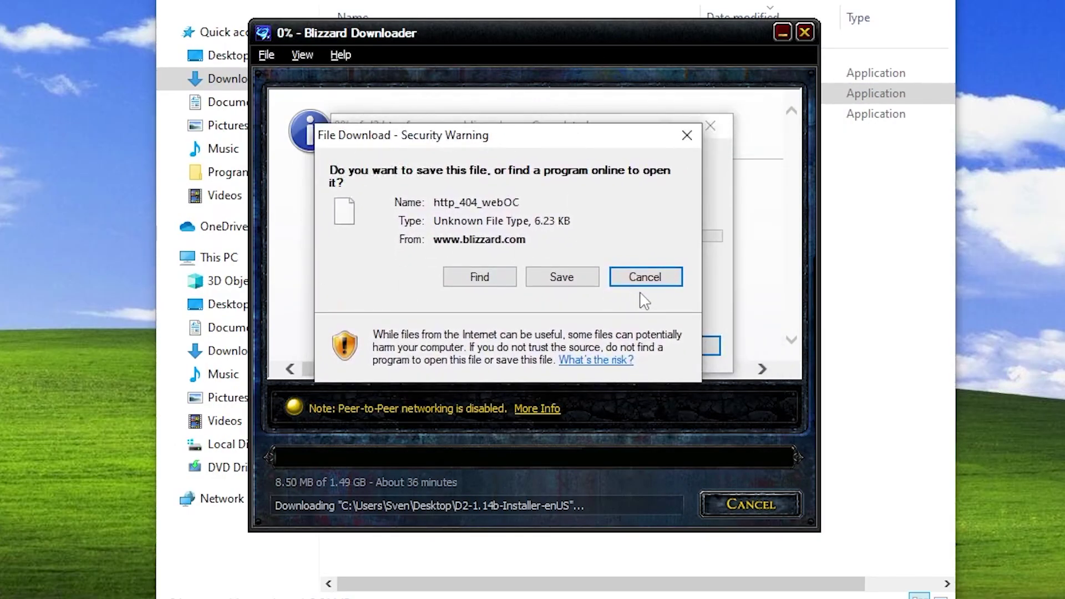
click(646, 280)
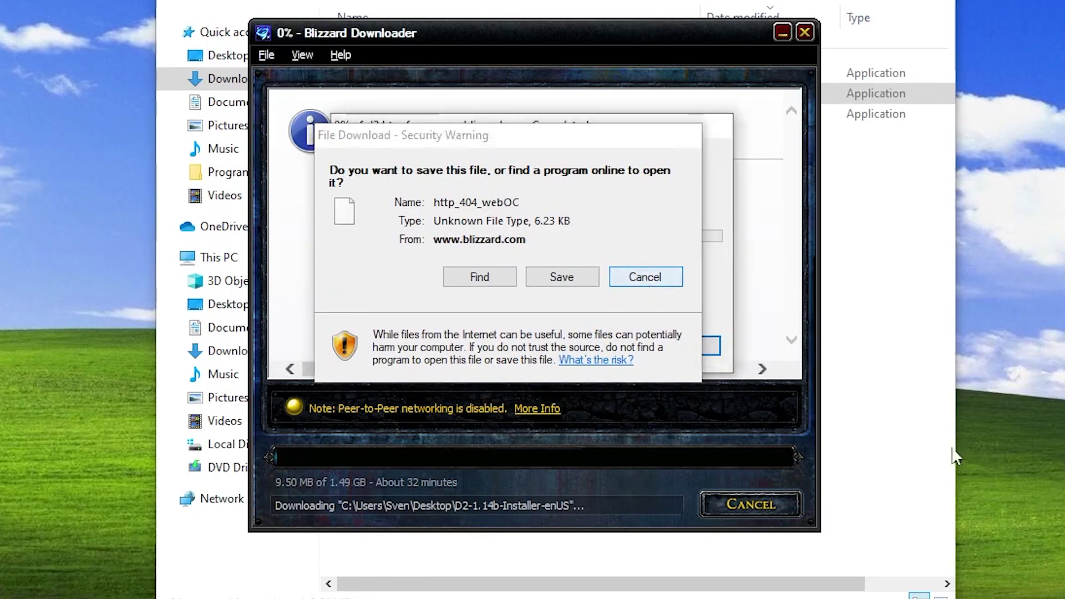
drag(506, 139, 501, 112)
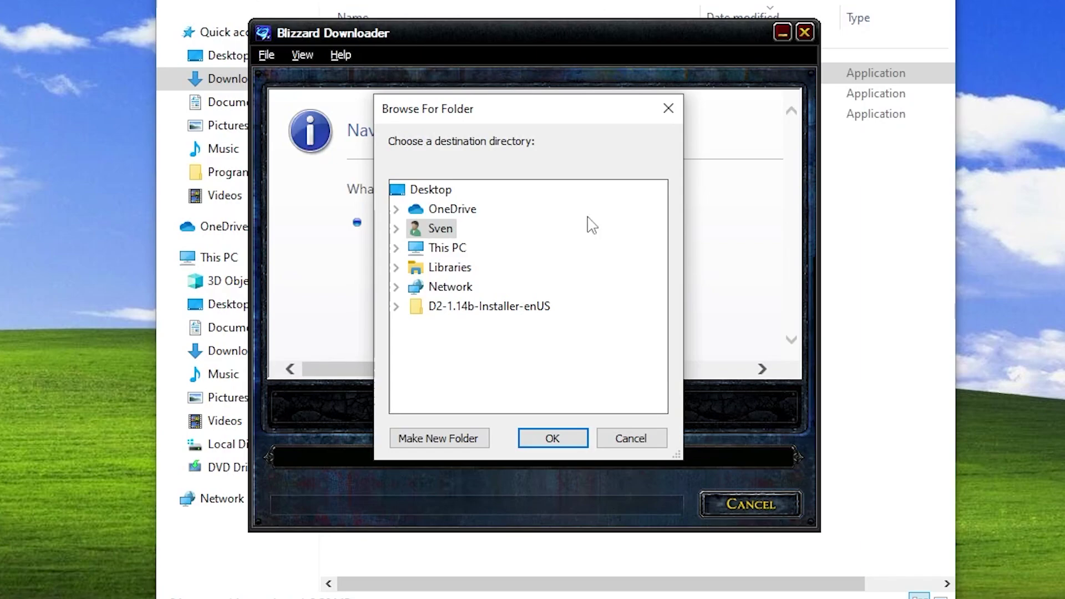
Step: Choose the Desktop under This PC as the Blizzard Downloader's destination directory
click(396, 248)
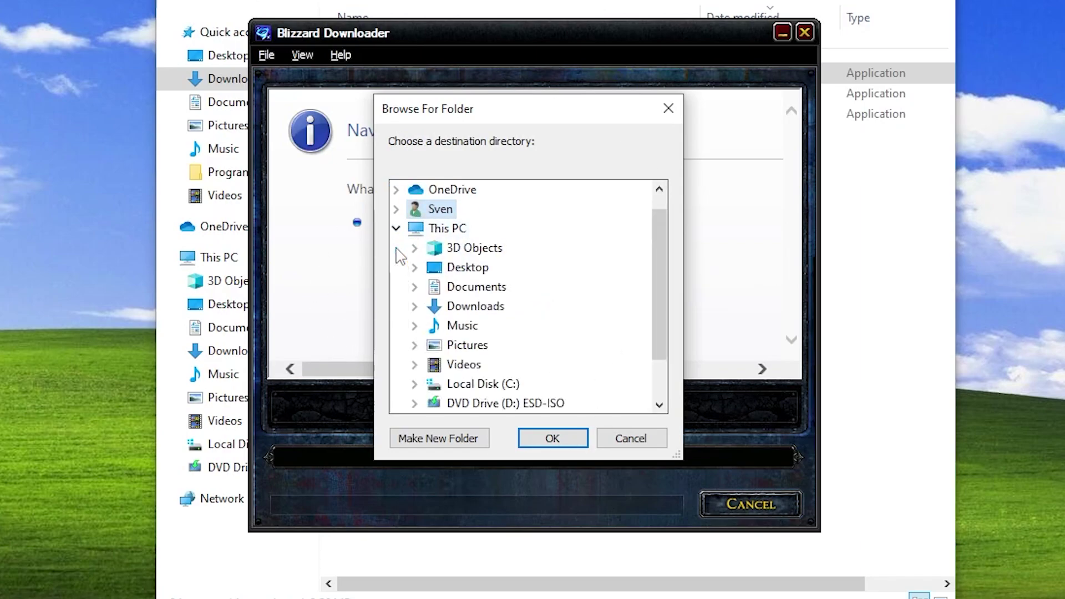
double_click(468, 268)
click(578, 450)
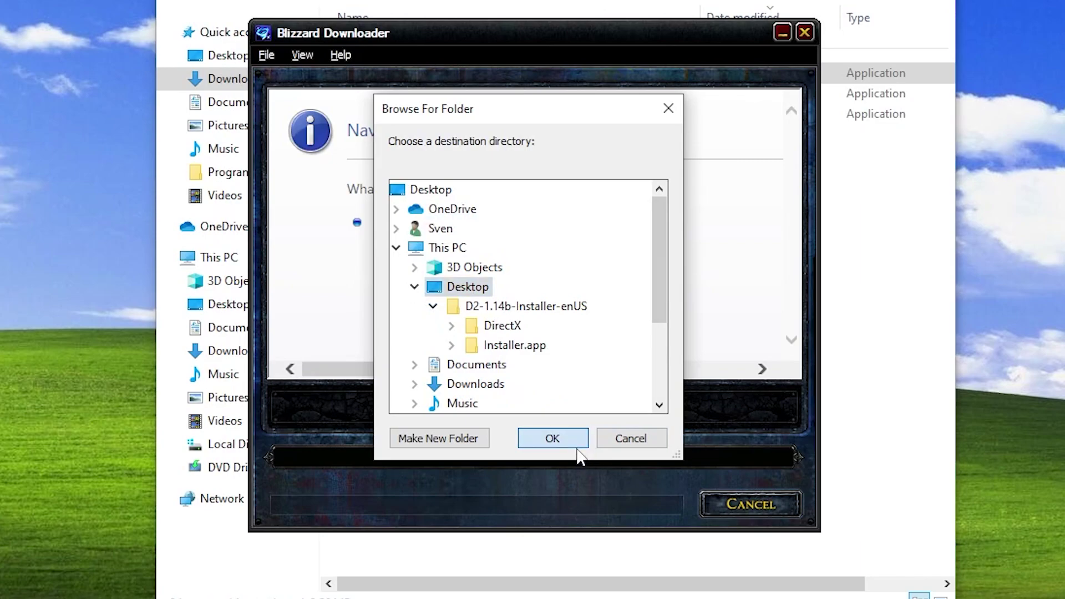
click(649, 456)
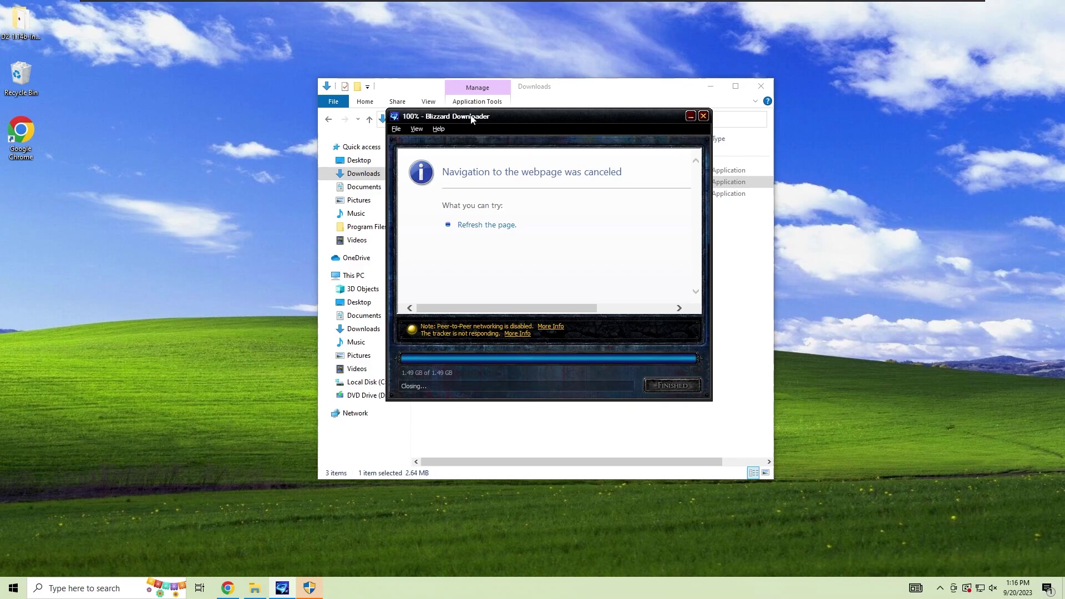
drag(471, 118, 466, 100)
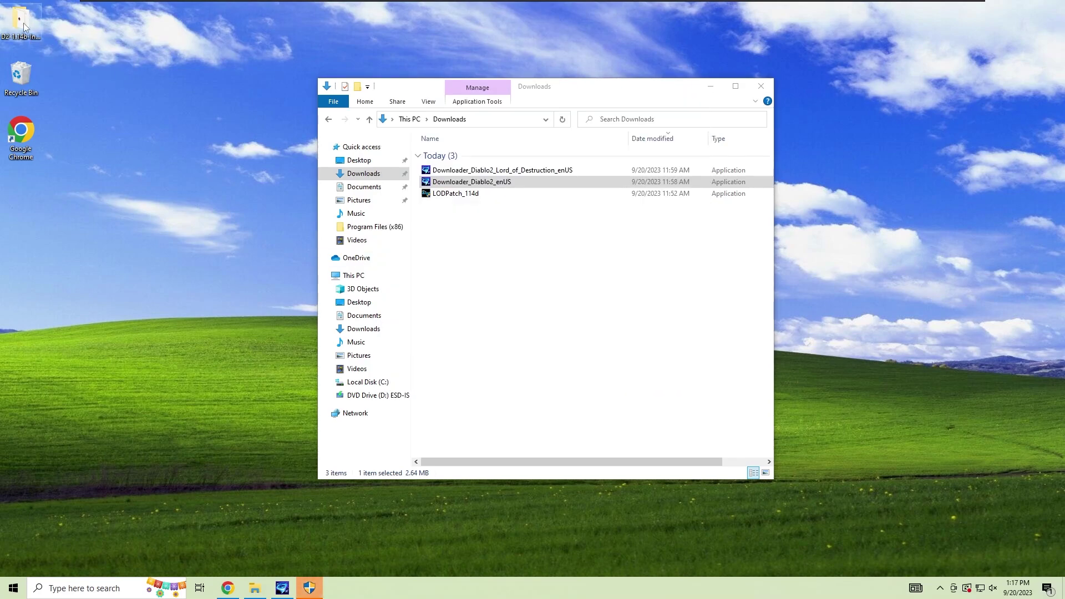
Step: Open the D2-1.14b-Installer-enUS folder on the desktop and run Installer, allowing it to make changes to the device
double_click(23, 22)
drag(633, 339, 429, 157)
click(478, 238)
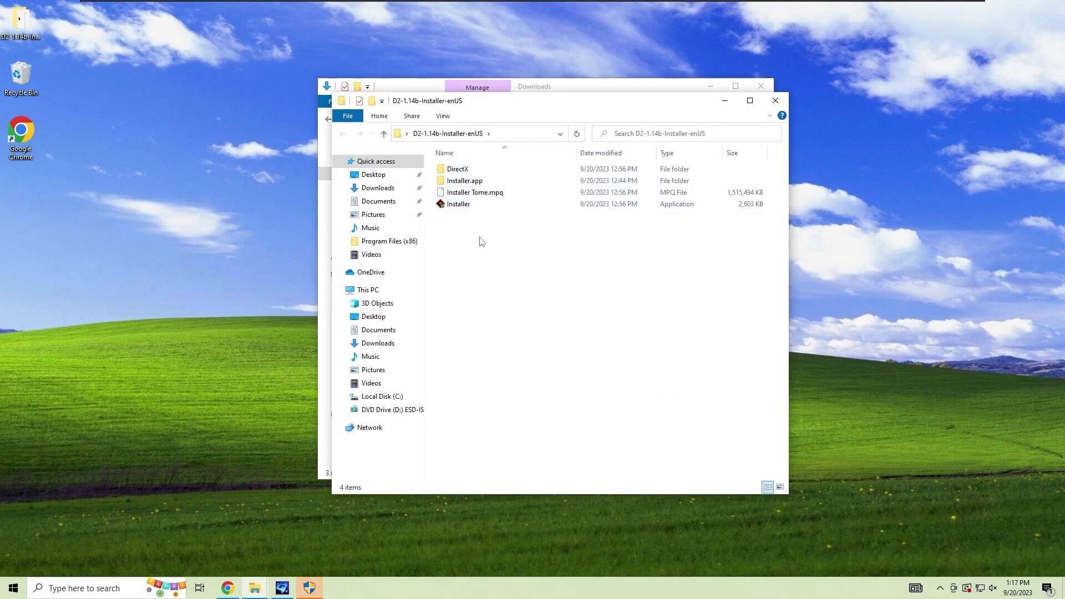
double_click(451, 204)
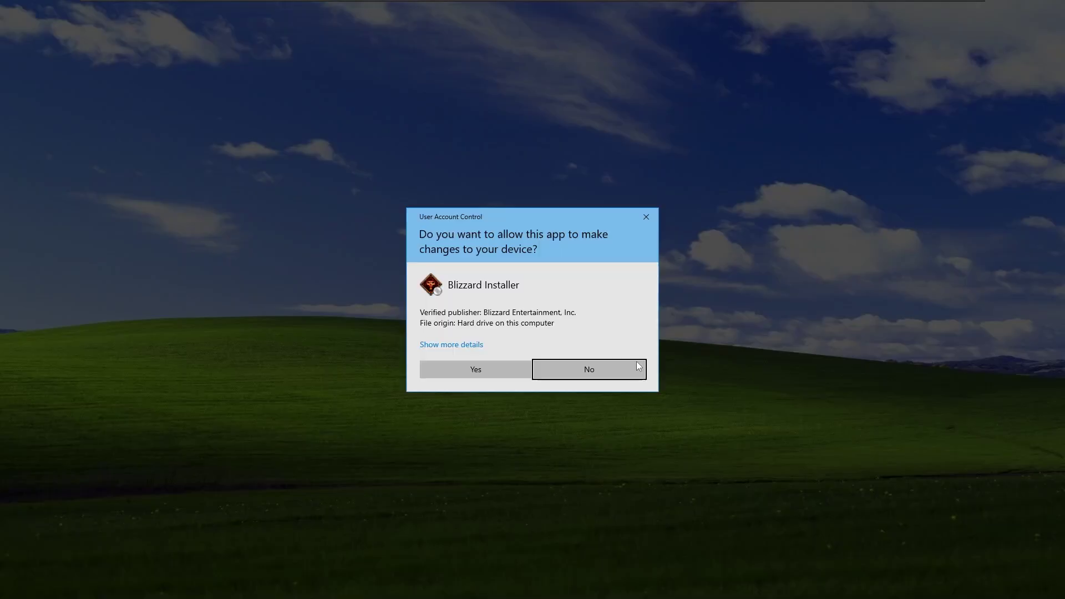
click(518, 366)
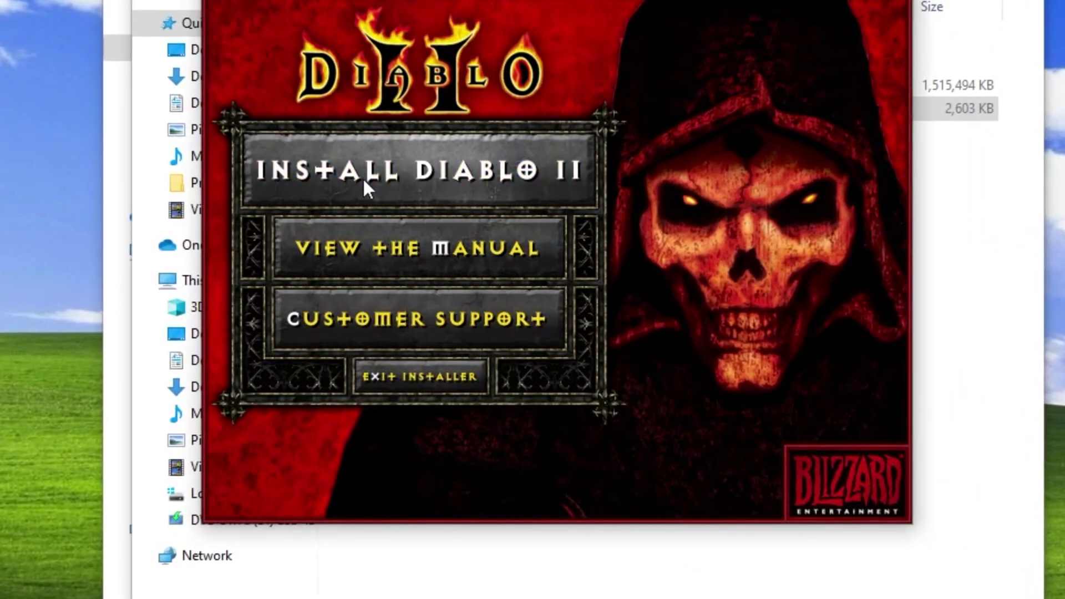
Step: Start the Diablo II installation, accept the license agreement, and enter the owner's name and the Diablo II CD-key
click(363, 180)
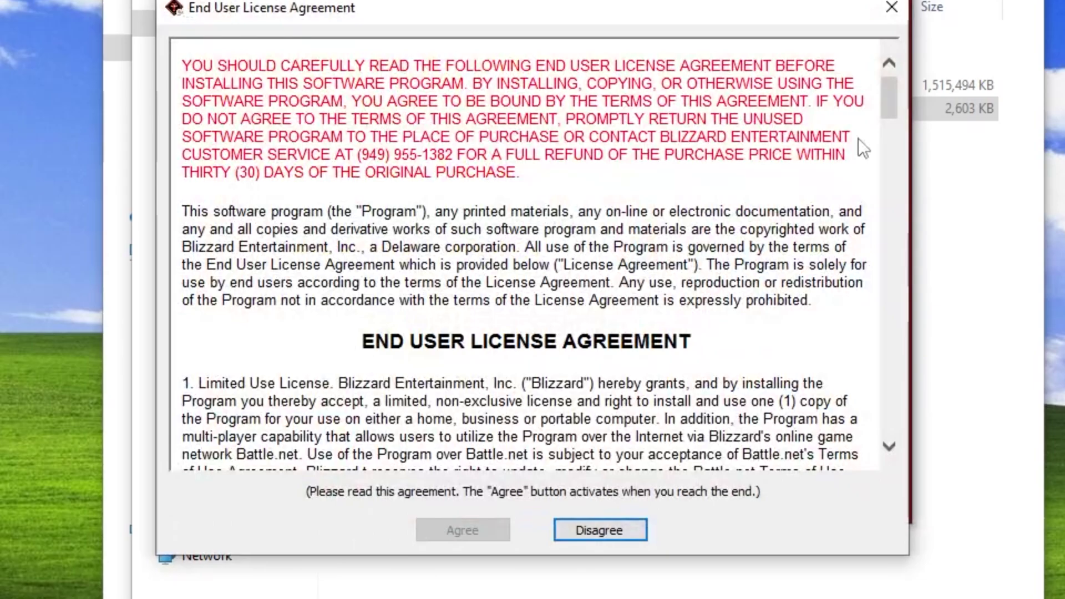
drag(890, 97, 889, 421)
click(460, 531)
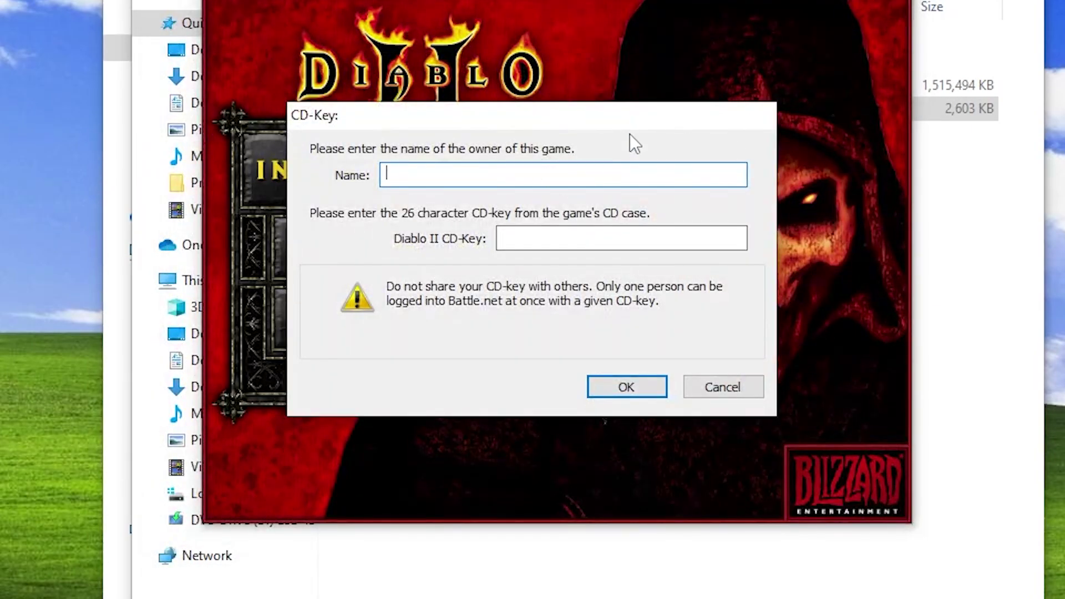
click(611, 229)
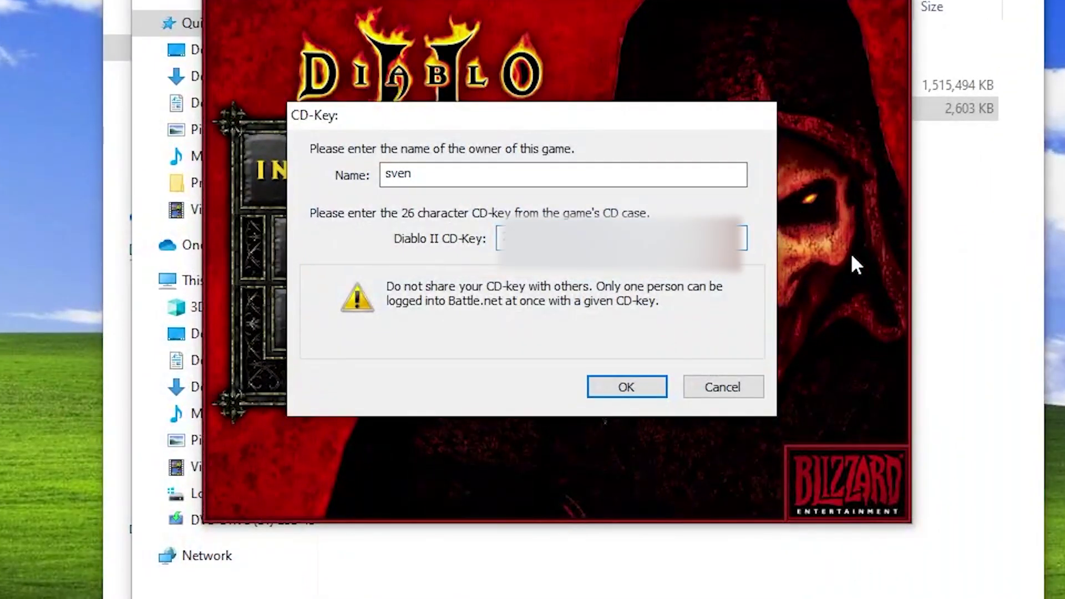
click(637, 387)
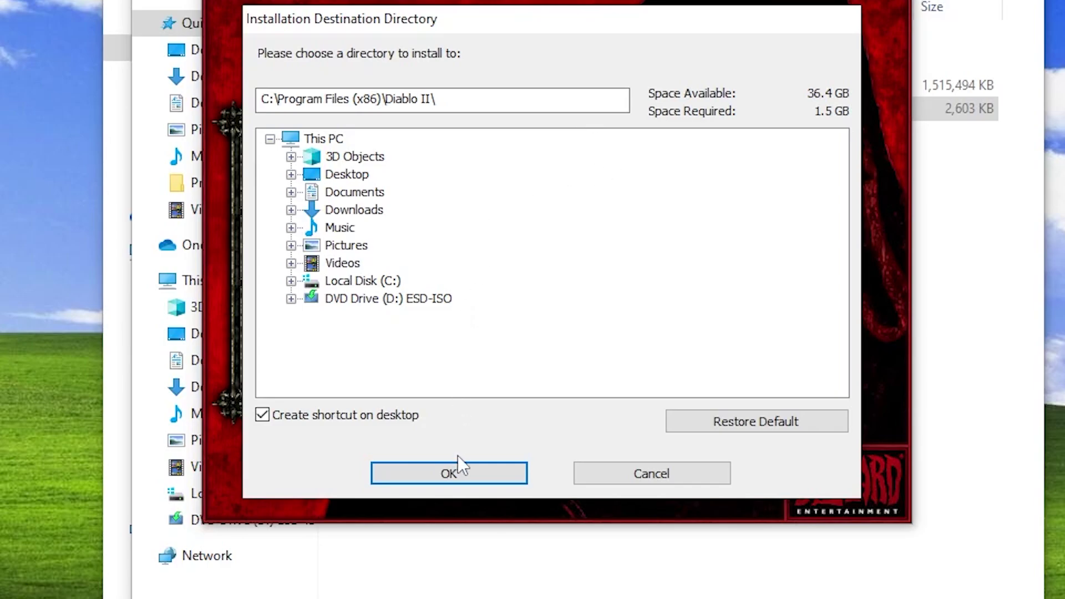
Step: Install the game to C:\Program Files (x86)\Diablo II\ with a desktop shortcut, and exit the installer
click(477, 474)
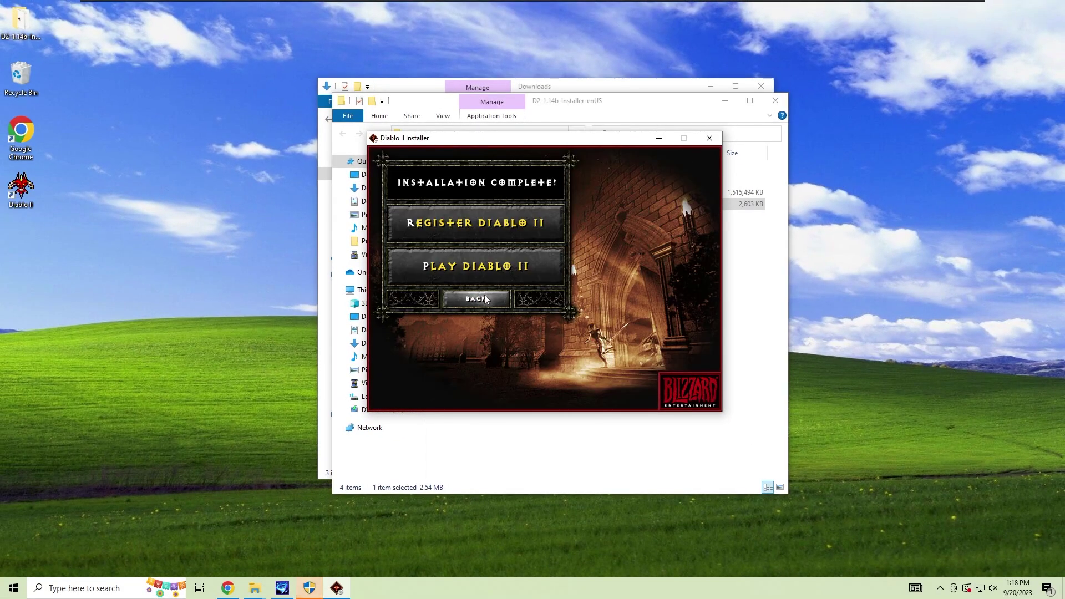
click(475, 298)
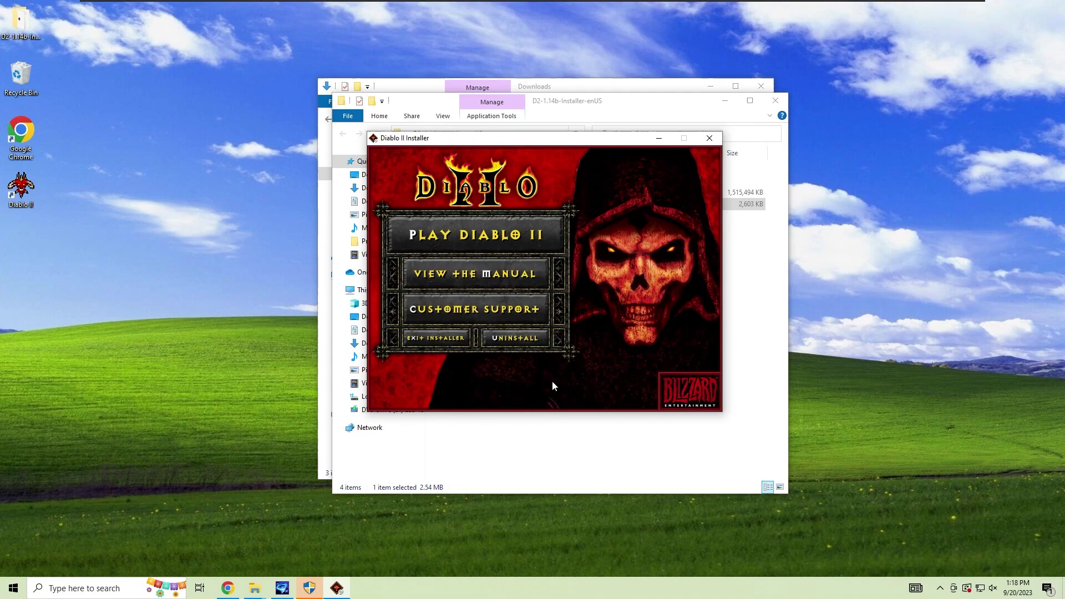
click(448, 337)
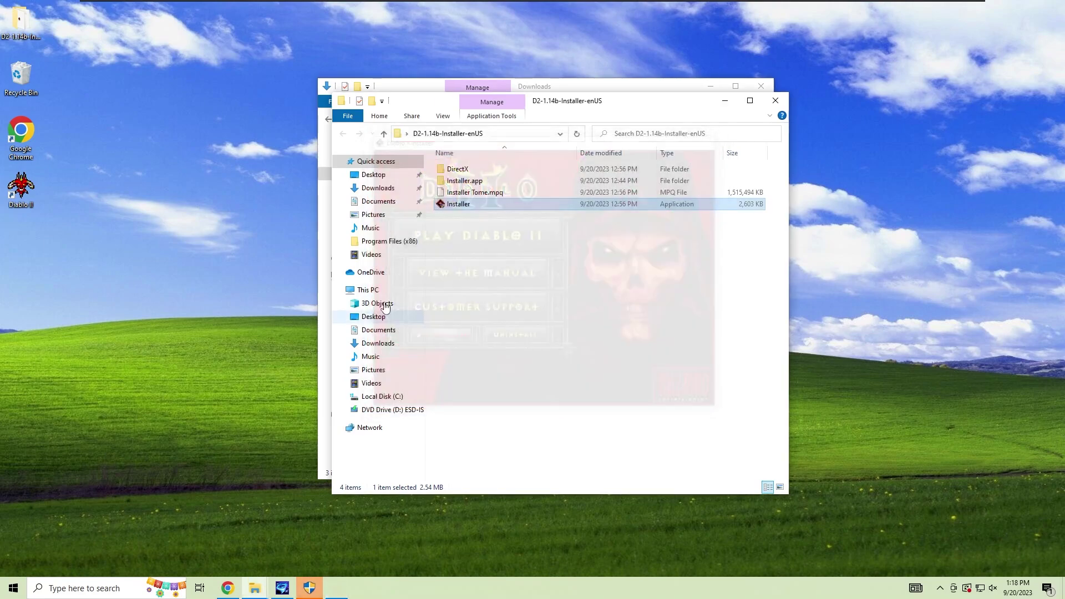
Step: Move the Diablo II shortcut to a free area of the desktop and grant administrator permission to change its properties
drag(30, 195, 249, 252)
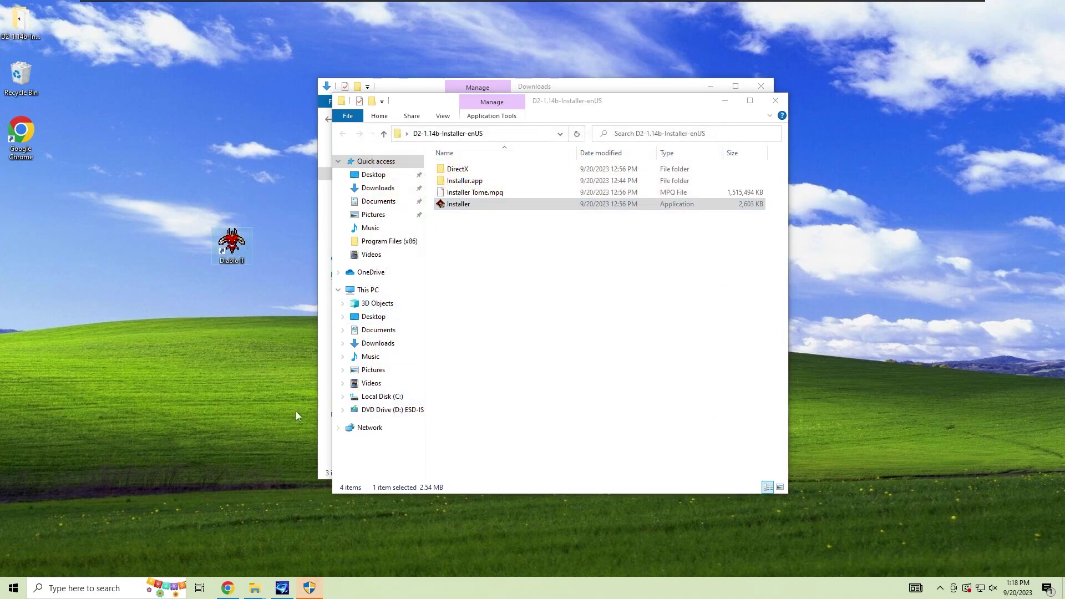
right_click(239, 248)
click(261, 469)
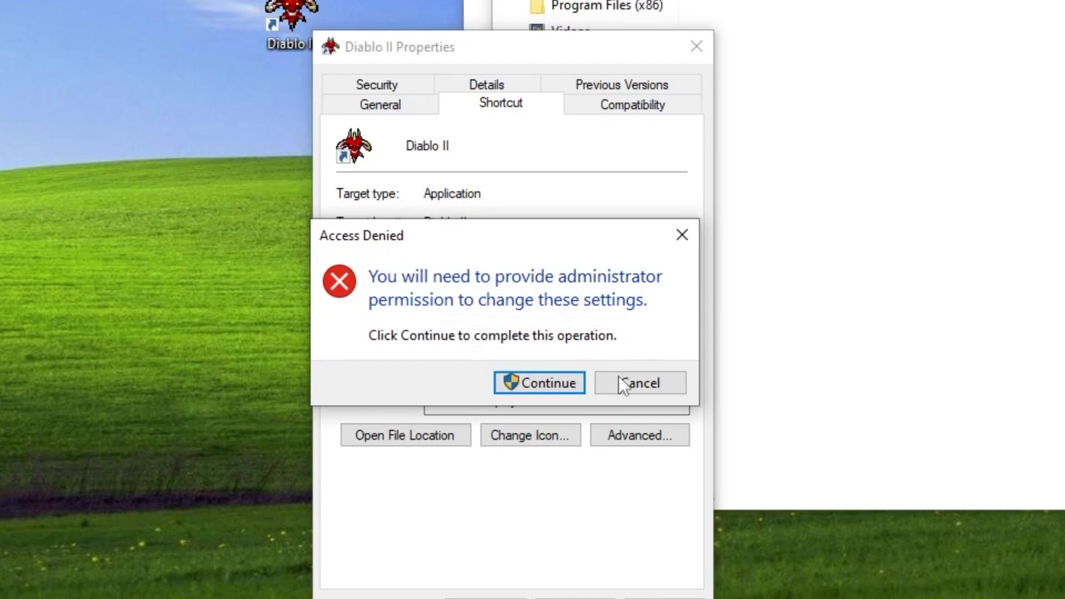
click(582, 373)
drag(687, 251, 616, 251)
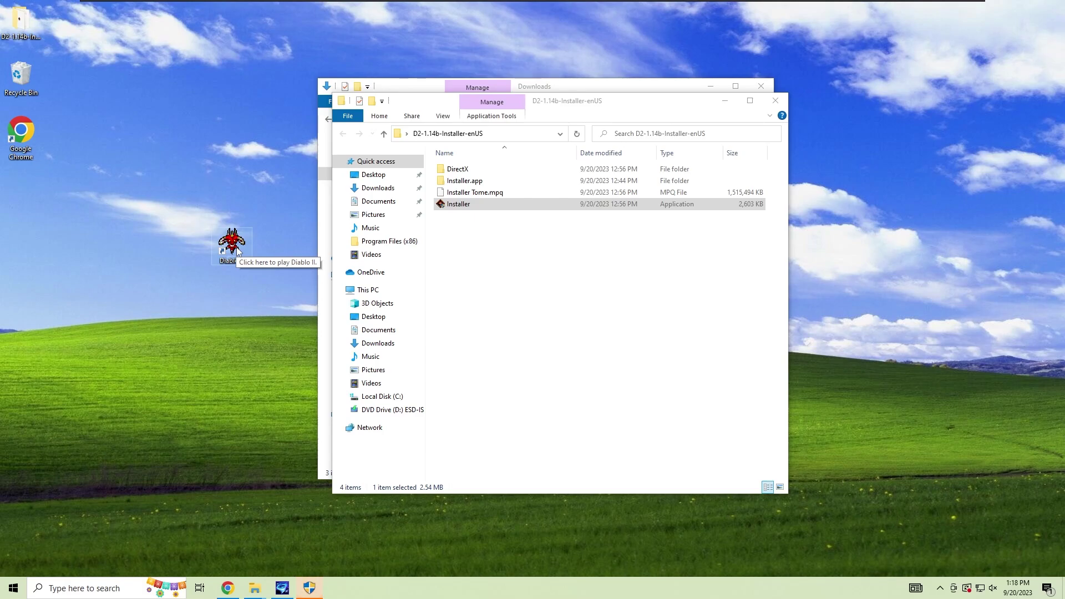
Step: Test-launch Diablo II from its desktop shortcut, reach the main menu, and exit the game
double_click(238, 251)
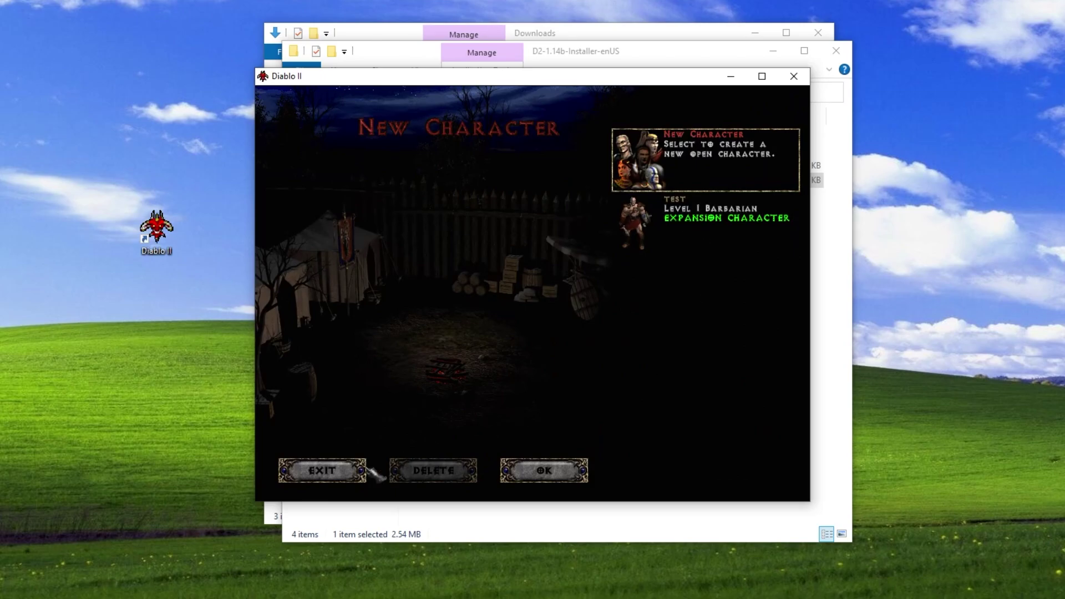
click(341, 479)
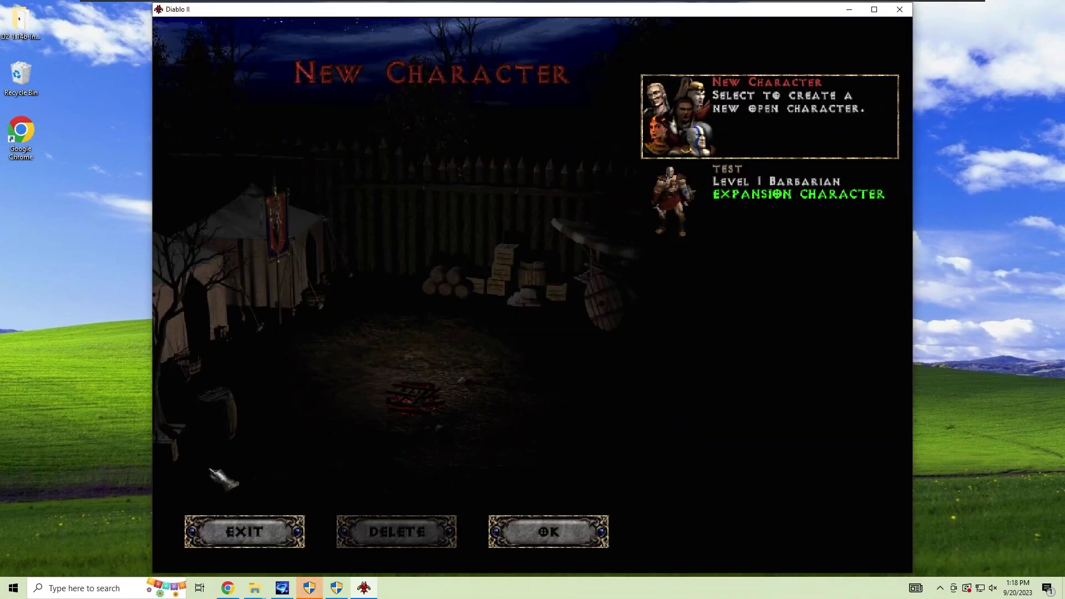
click(247, 532)
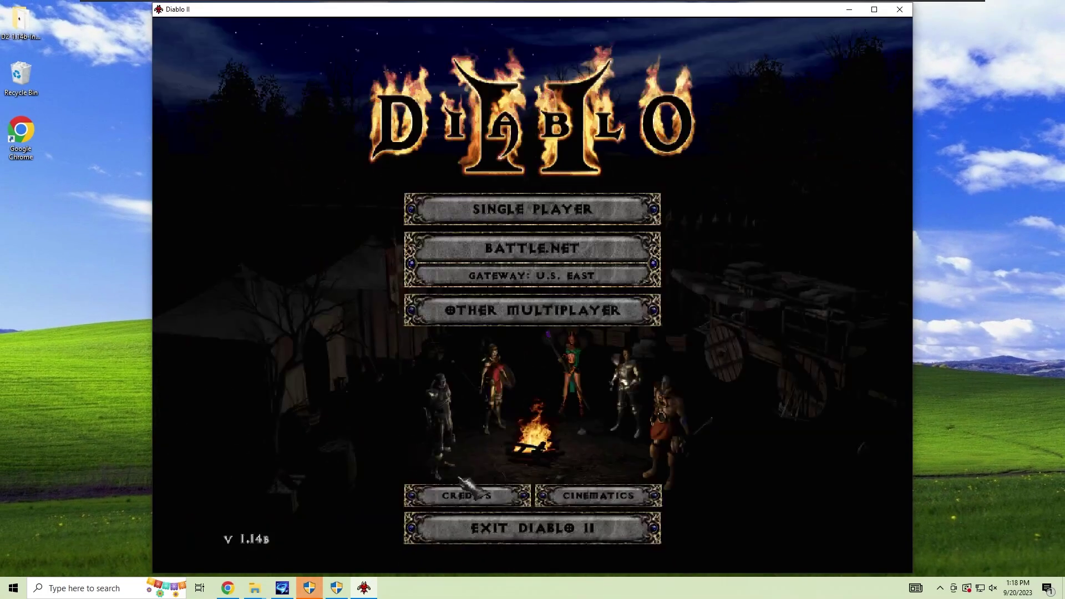
click(521, 535)
Step: Place the Diablo II shortcut below Google Chrome on the desktop and run Downloader_Diablo2_Lord_of_Destruction_enUS from the Downloads folder
drag(231, 241, 21, 185)
click(724, 101)
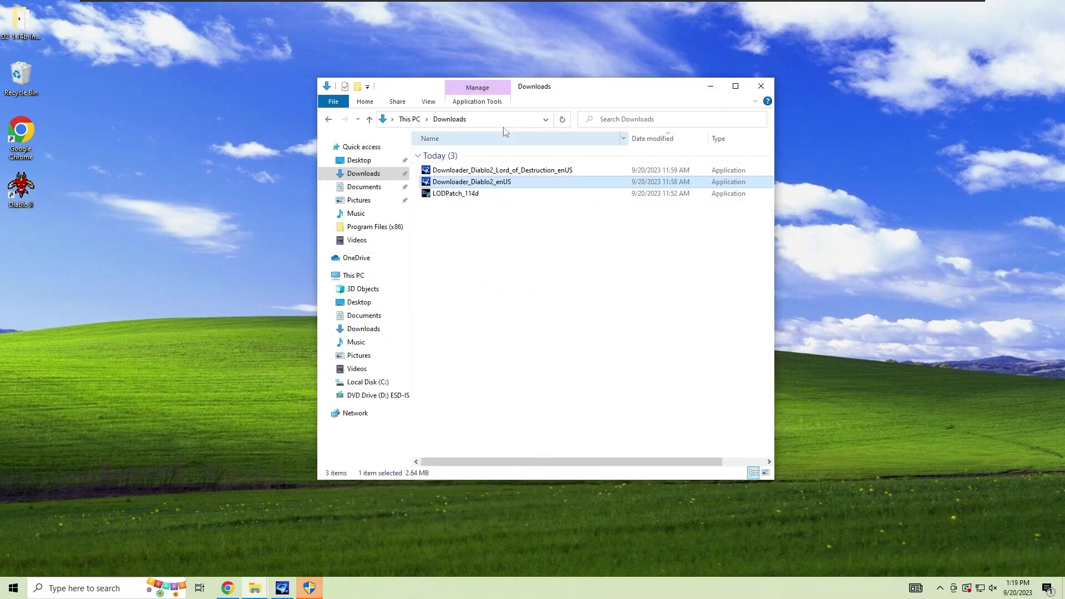
click(506, 257)
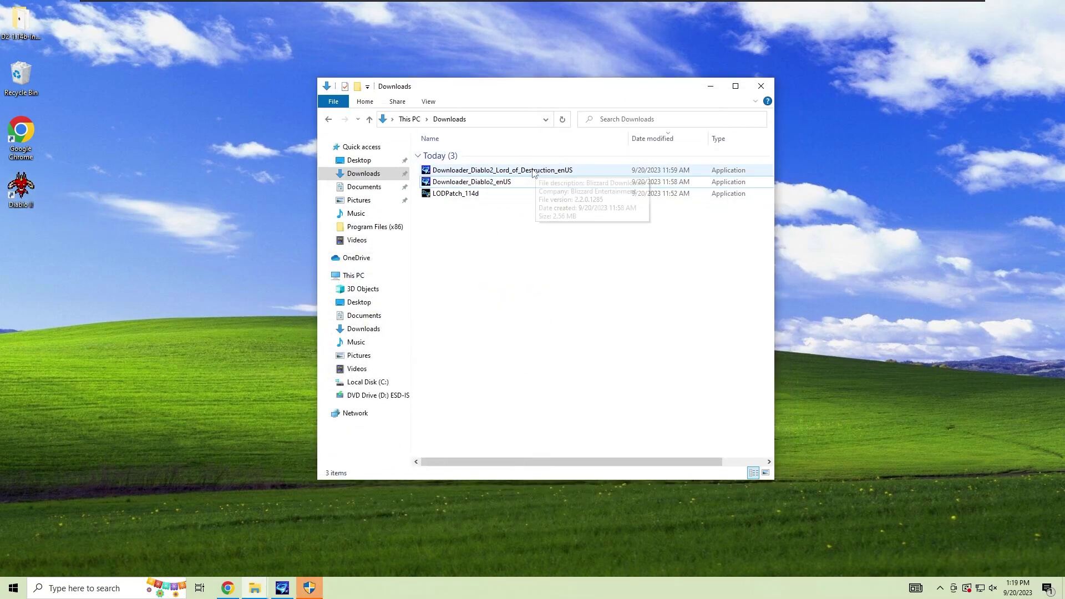
double_click(538, 170)
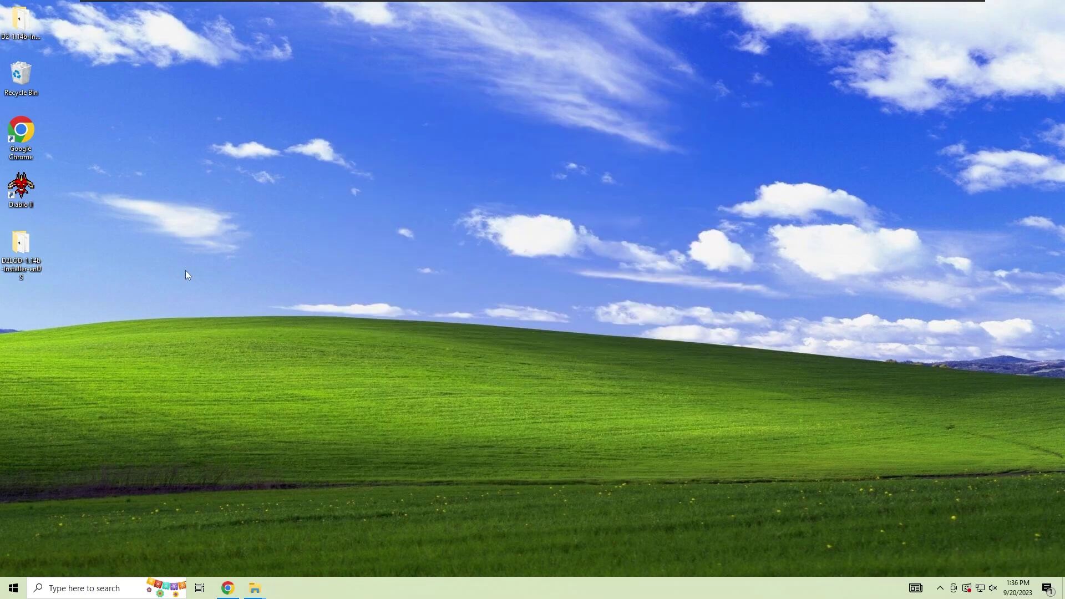
Step: Open the D2LOD-1.14b-Installer-enUS folder on the desktop and run Installer, allowing it to make changes to the device
double_click(34, 254)
double_click(473, 206)
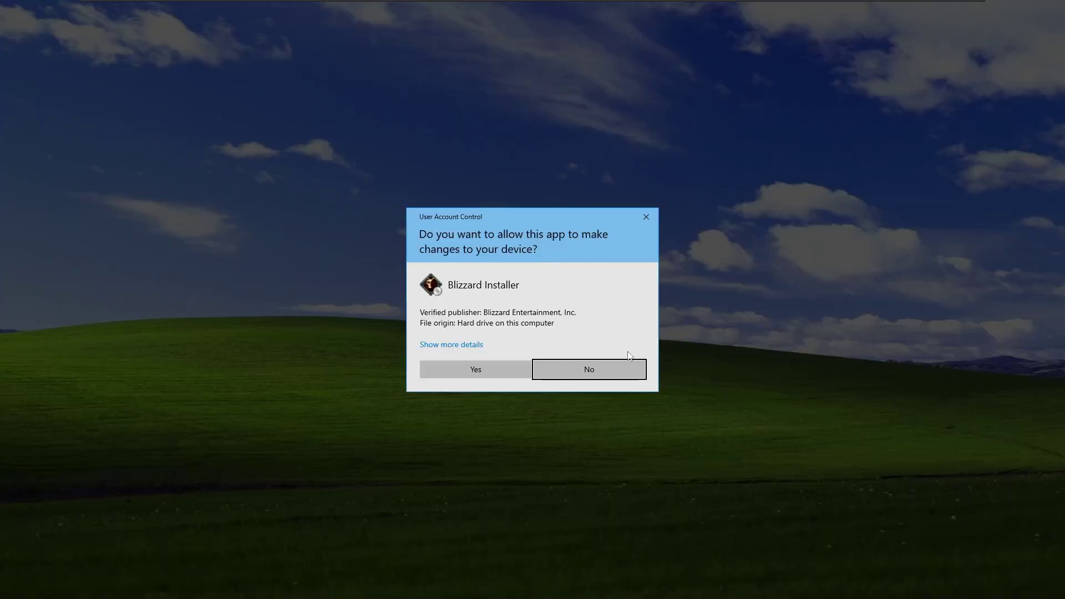
click(491, 375)
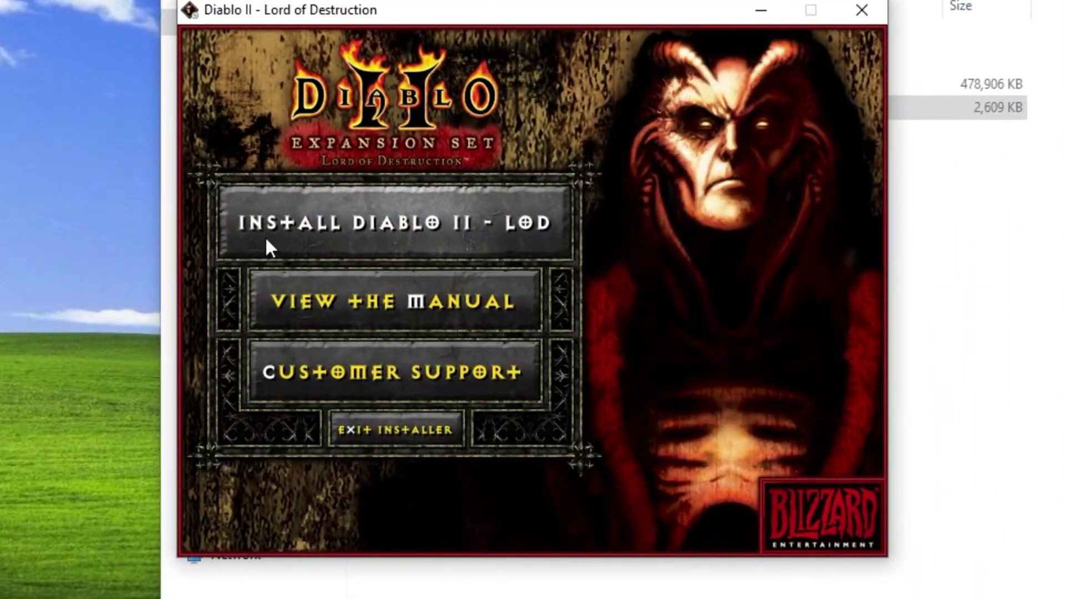
Step: Start the Diablo II - LOD installation, accept the license agreement, and enter the owner's name and the Lord of Destruction CD-key from the Battle.net account
click(319, 224)
drag(889, 105, 912, 452)
click(463, 530)
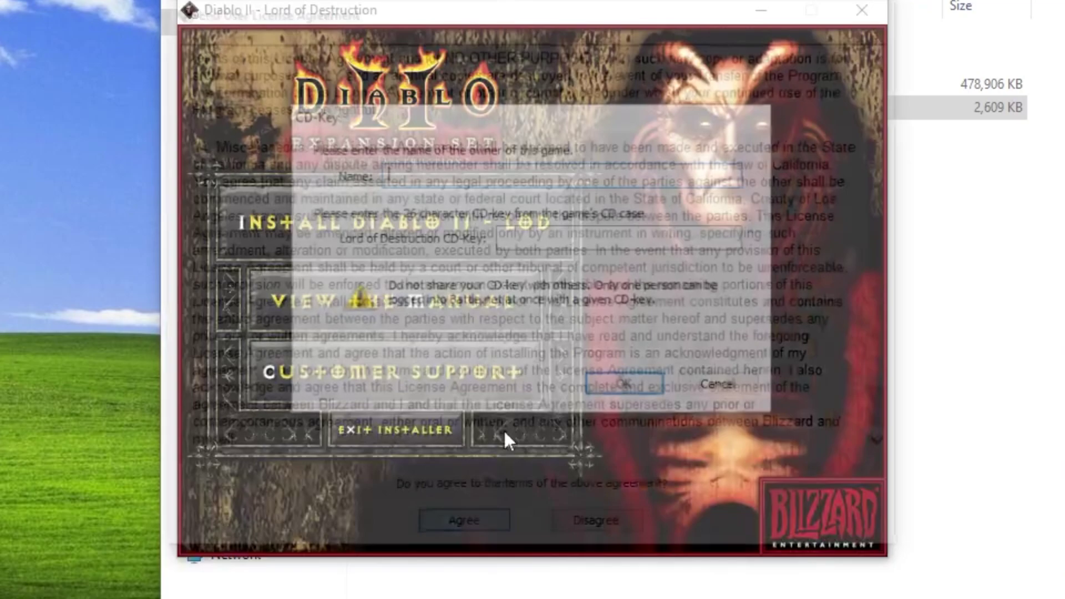
text(sven)
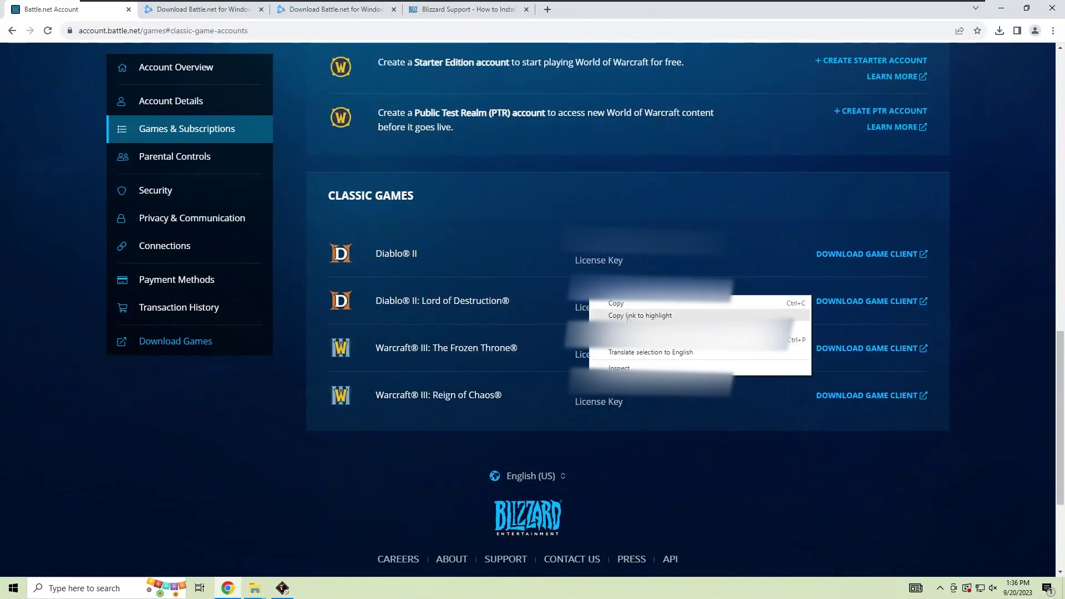
click(627, 301)
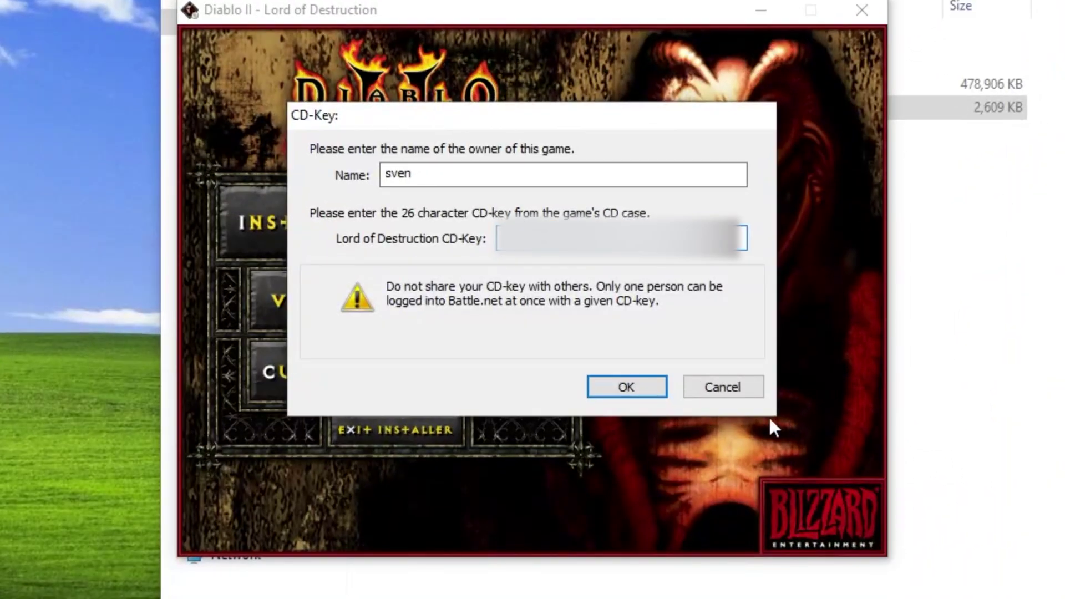
click(638, 387)
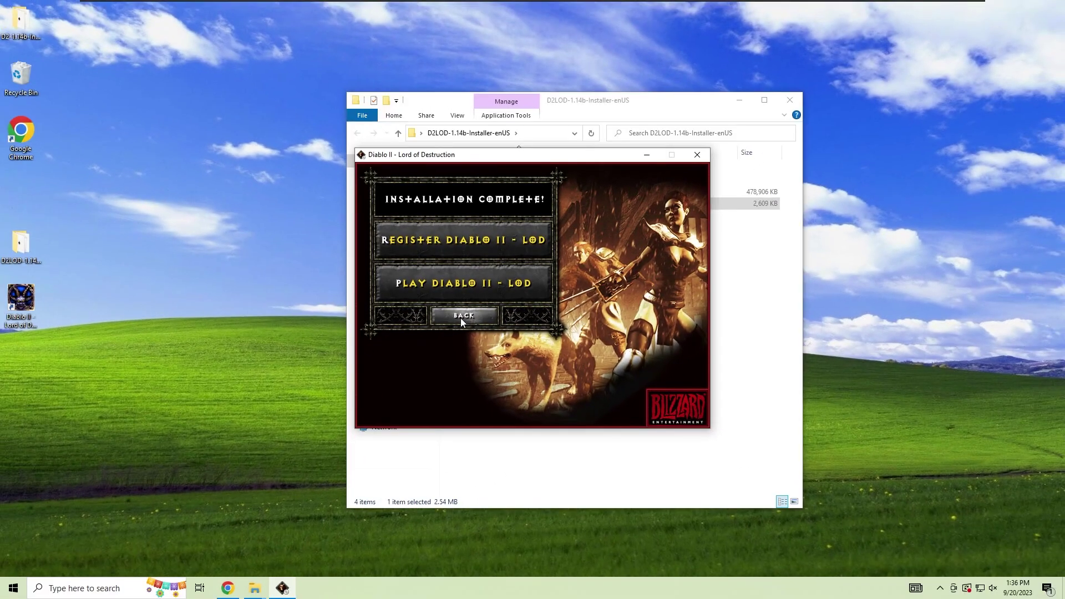
Step: Leave the completed installation screen and exit the Lord of Destruction installer
click(463, 318)
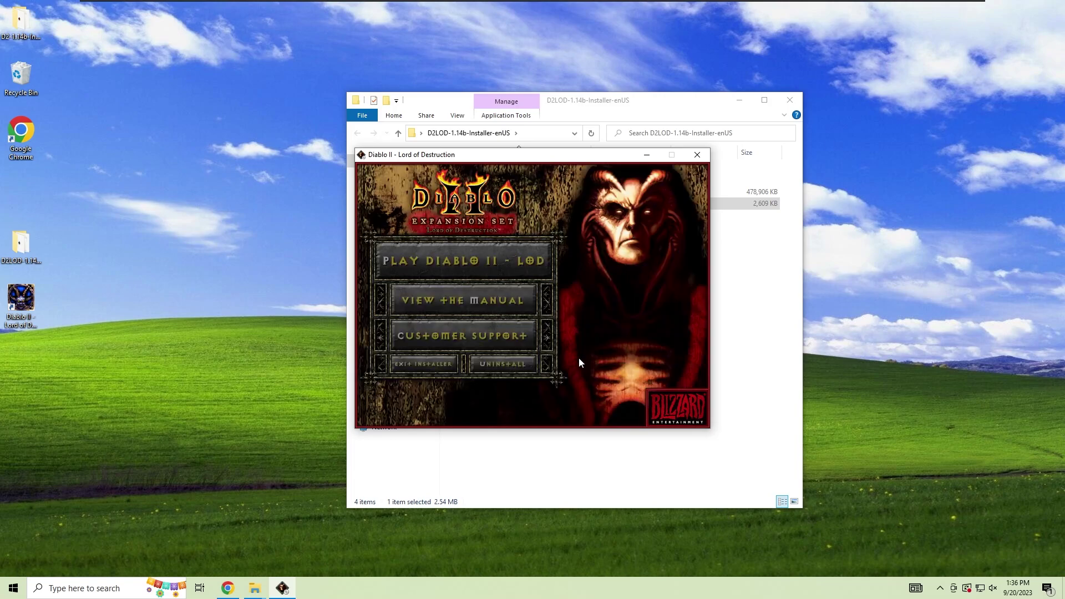
click(424, 364)
Step: Launch Lord of Destruction from its desktop shortcut, try to connect to Battle.net, and dismiss the disconnection message
right_click(15, 312)
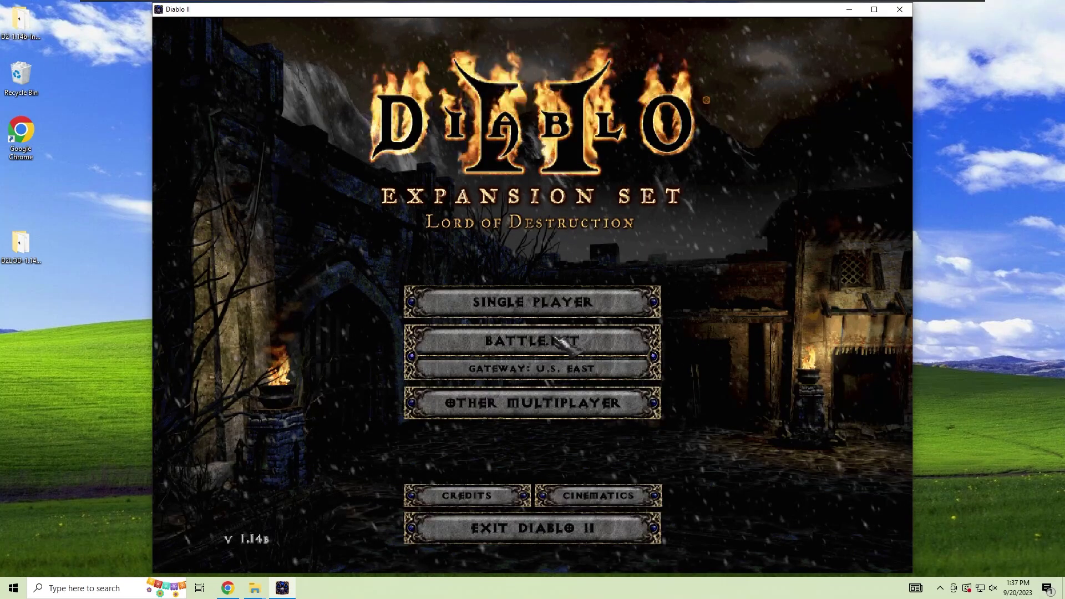
click(799, 169)
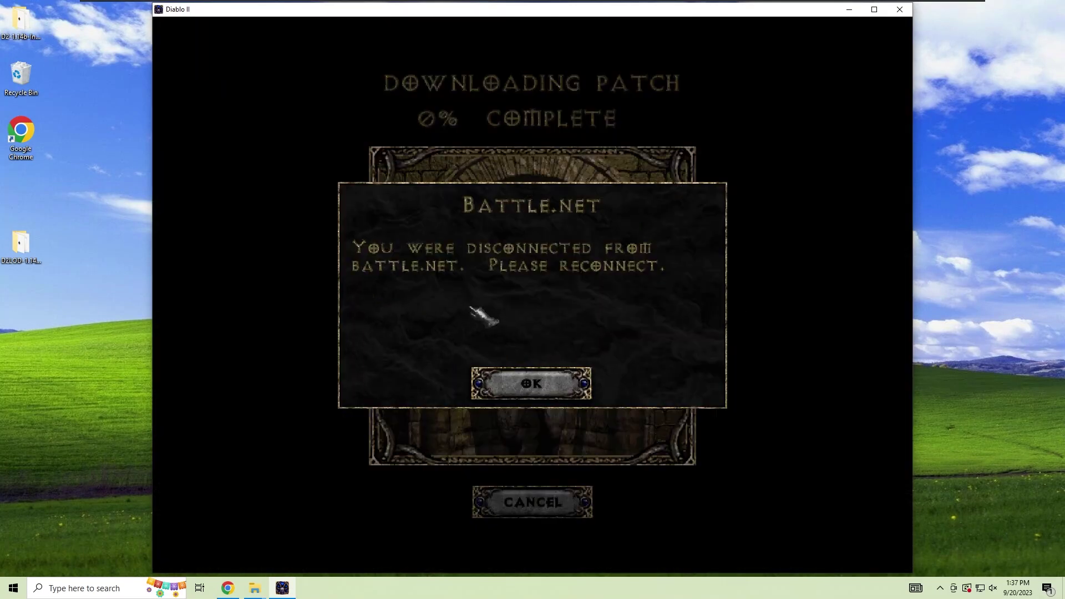
click(537, 391)
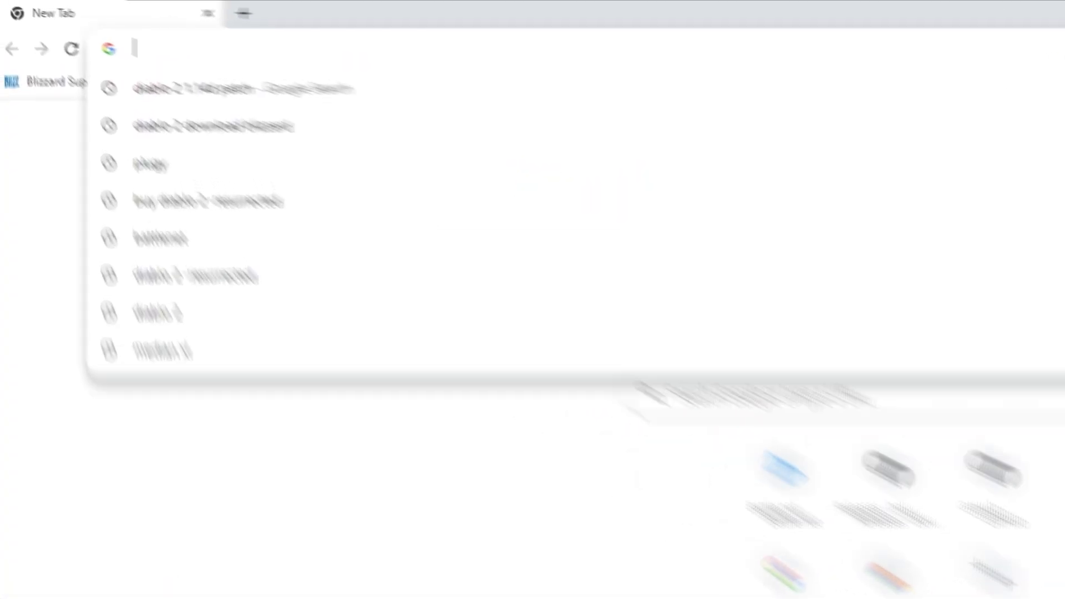
Step: Search the web in Chrome for "diablo 2 1.14d patch" and complete the patch installation in Blizzard Updater
text(diablo 2)
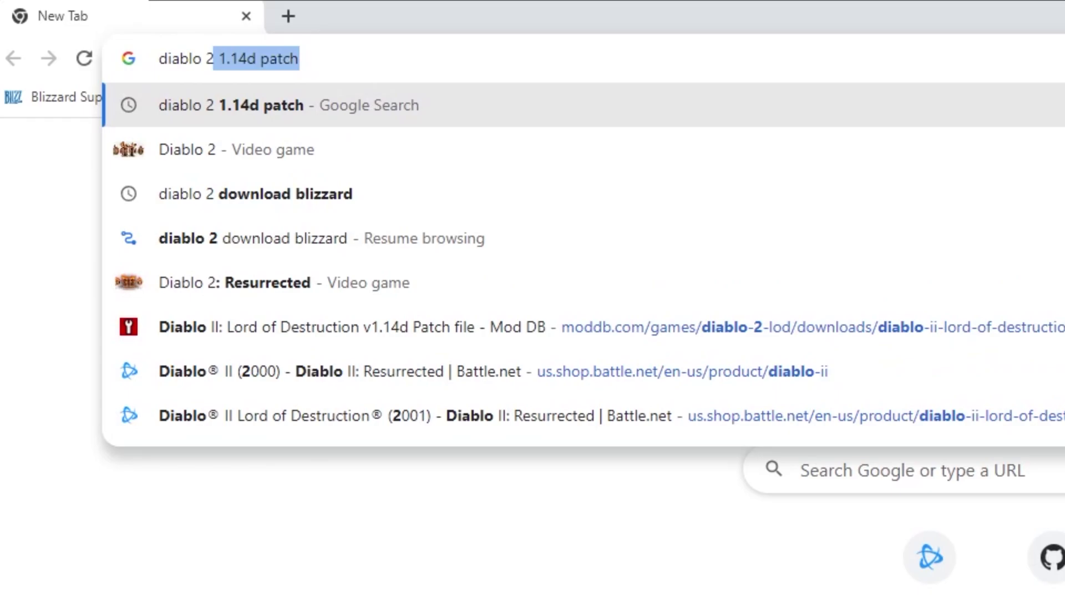
key(Return)
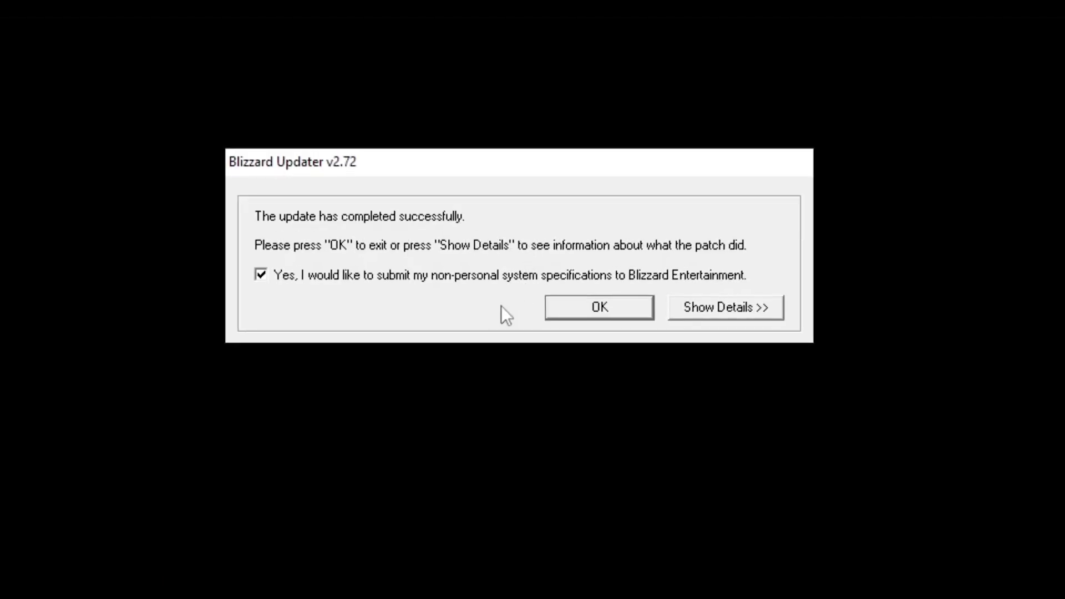
click(602, 308)
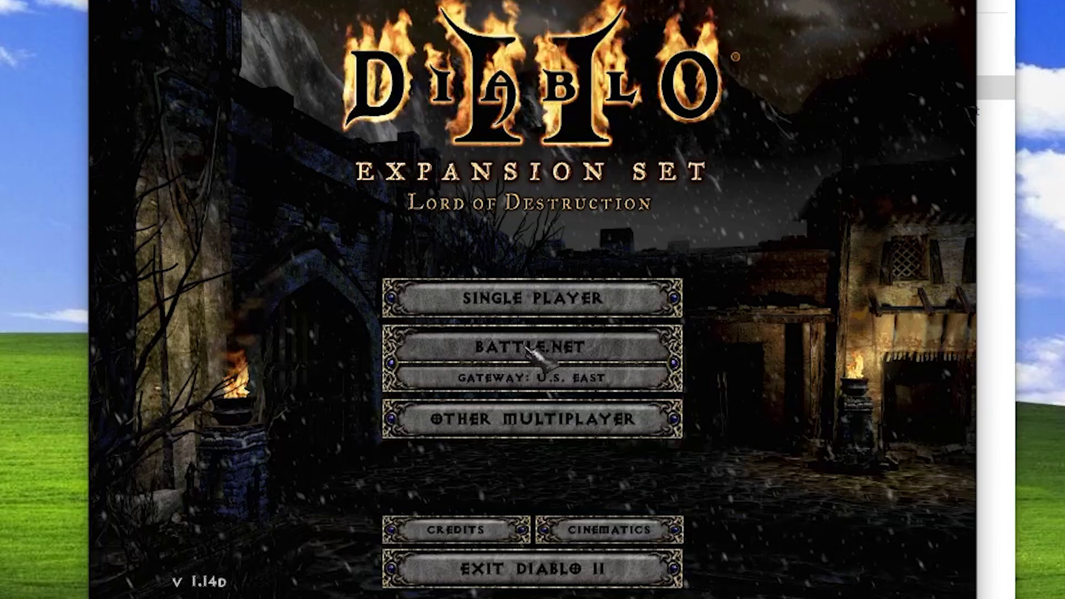
Step: Test the Battle.net connection from the patched game up to the login screen, and exit Diablo II
click(527, 347)
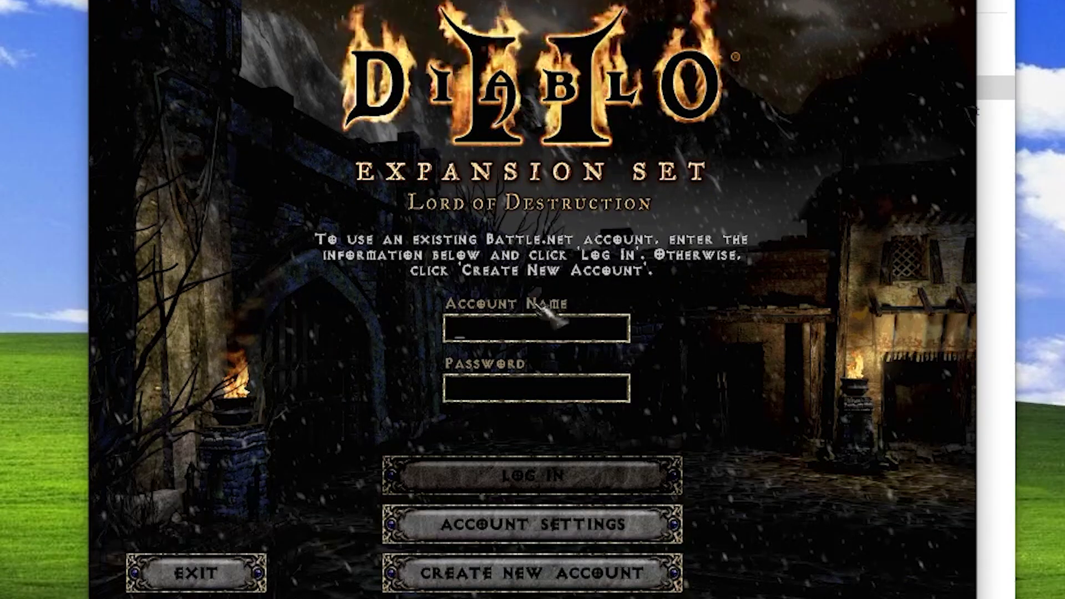
click(196, 572)
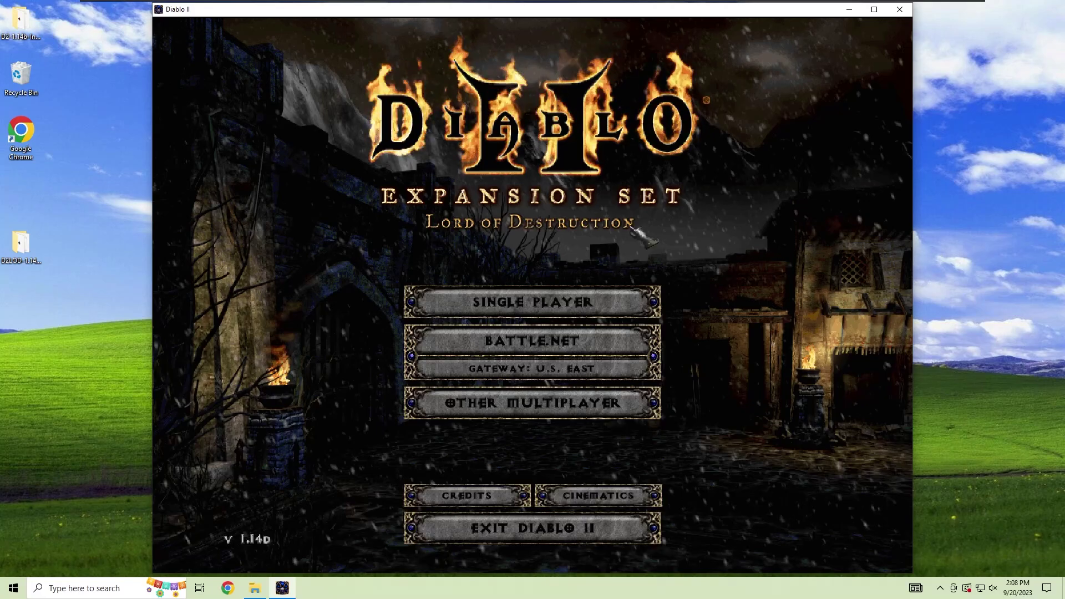
click(516, 538)
Step: Trim the Lord of Destruction shortcut's launch parameters to -direct -txt and save the change with administrator permission
right_click(485, 241)
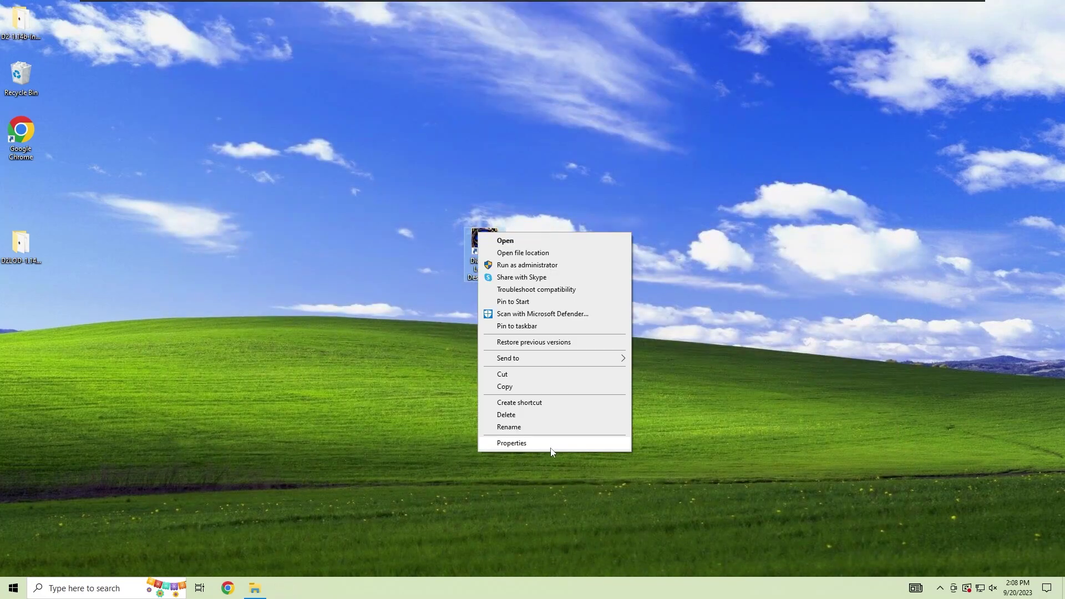
click(511, 442)
click(643, 343)
key(BackSpace)
key(BackSpace)
key(BackSpace)
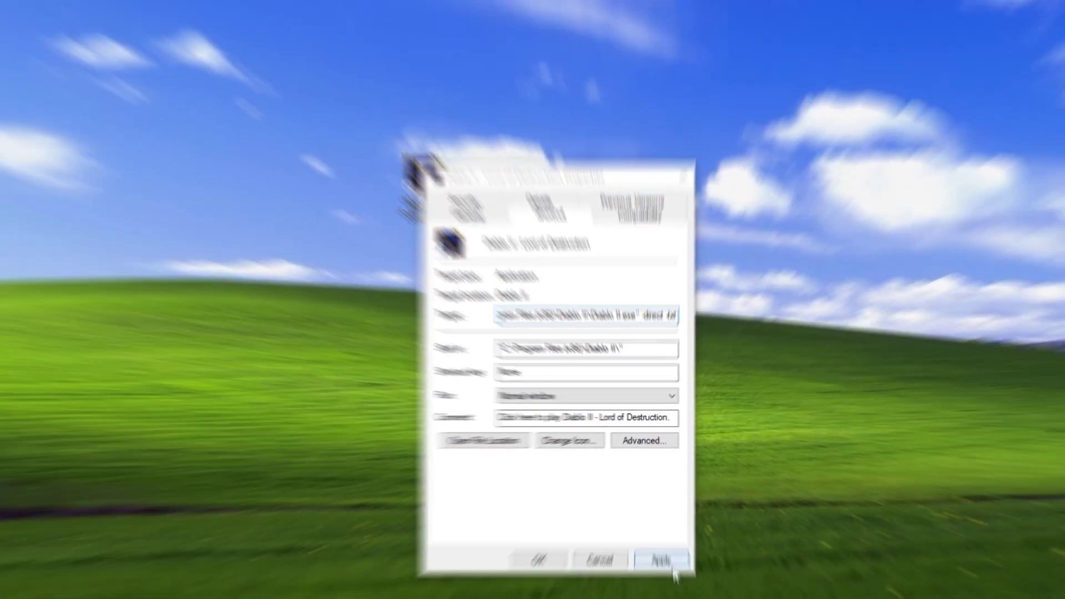
click(670, 566)
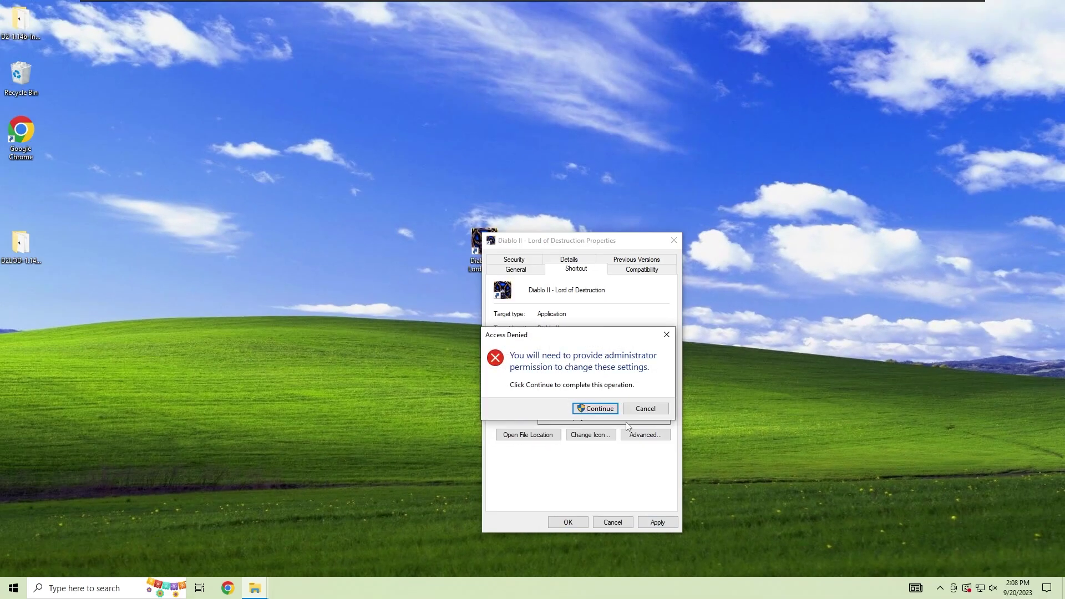
click(600, 409)
click(572, 523)
Step: Try launching Lord of Destruction from the edited desktop shortcut and dismiss the critical error
double_click(484, 243)
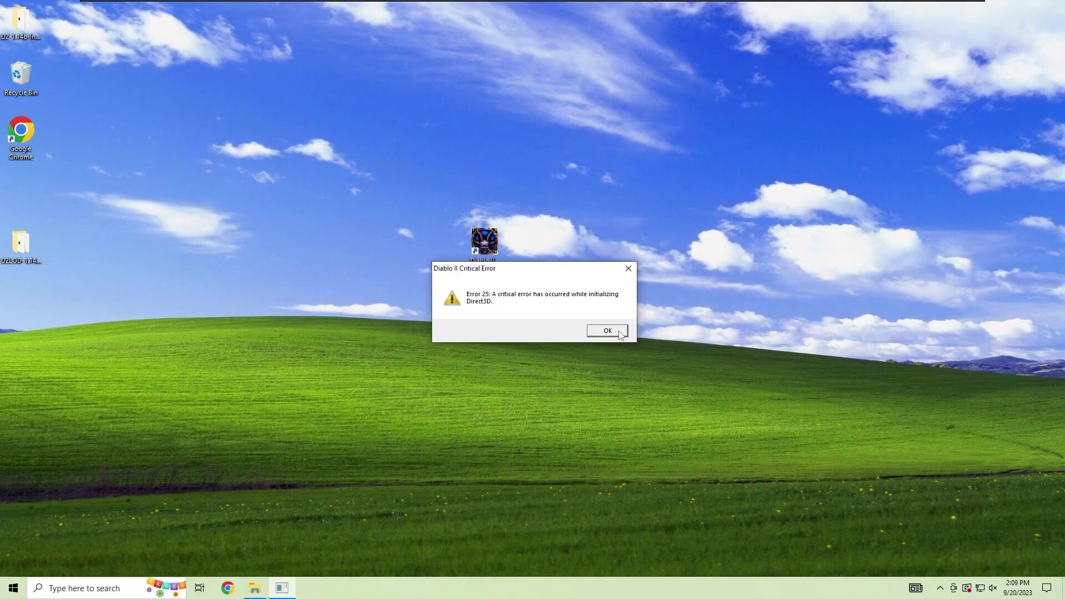
click(702, 363)
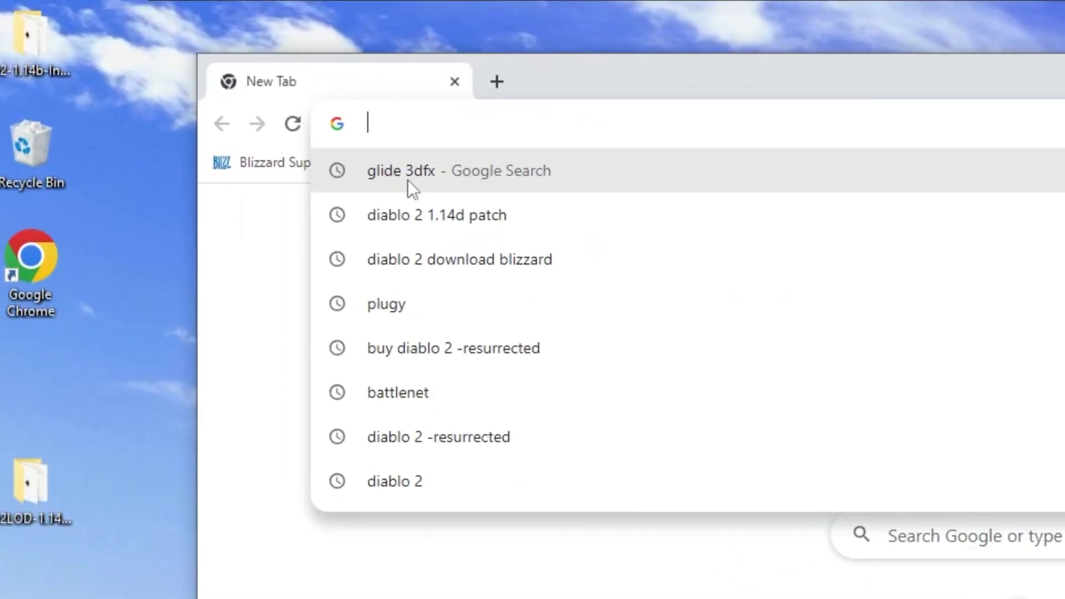
Step: Search for "glide 3dfx", open the Glide3-to-OpenGL-Wrapper website, and download and open gl32ogl14e.zip
click(420, 181)
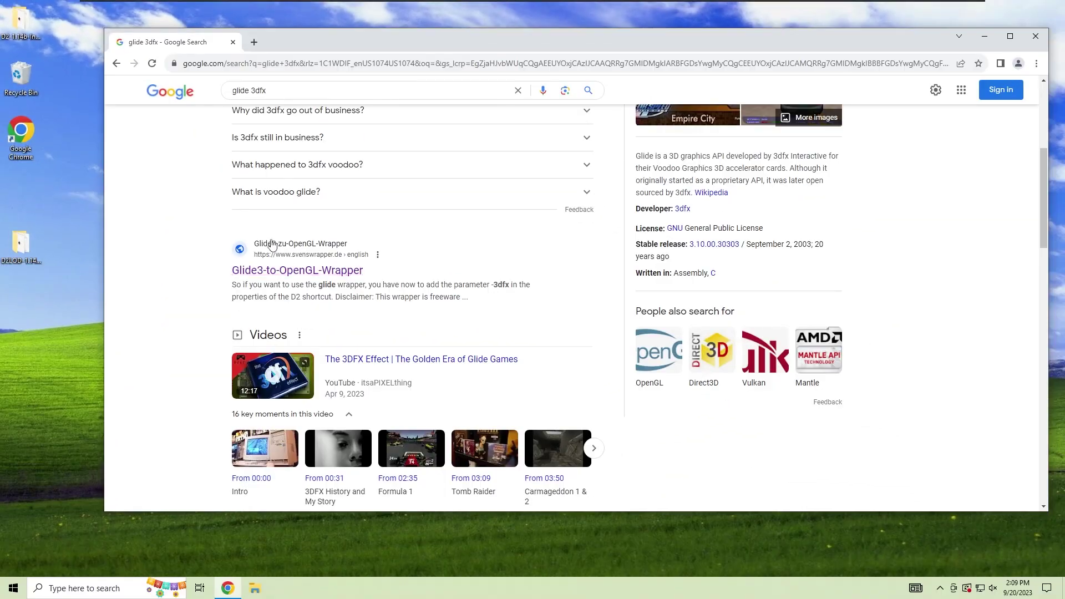
click(302, 273)
click(396, 143)
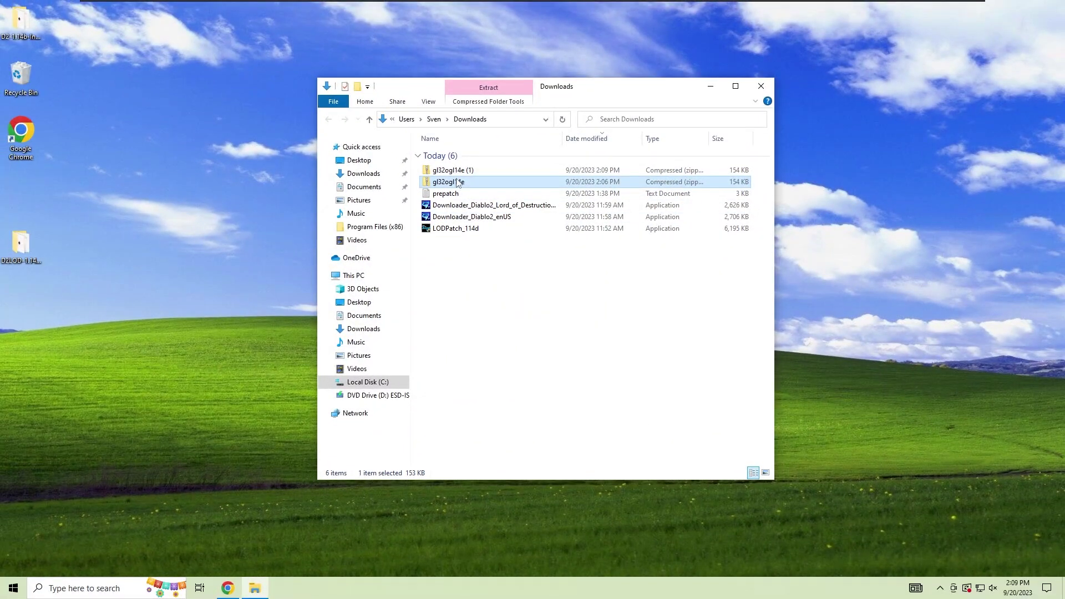
double_click(458, 183)
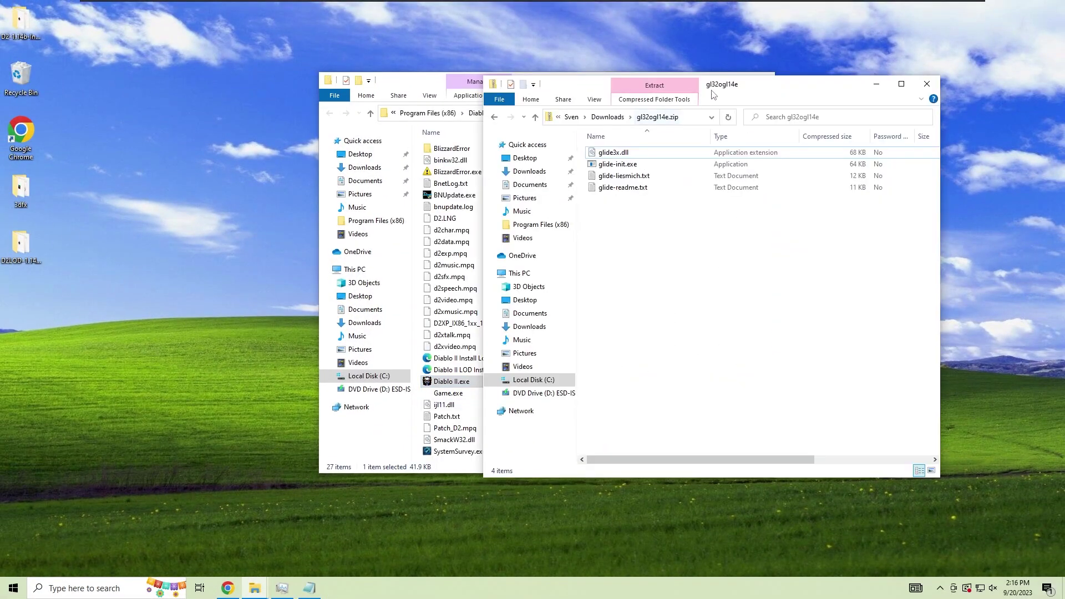
Step: Arrange the gl32ogl14e.zip and Diablo II folder windows side by side and copy all four wrapper files into the Diablo II folder
drag(710, 89, 759, 81)
drag(527, 82, 354, 73)
click(751, 291)
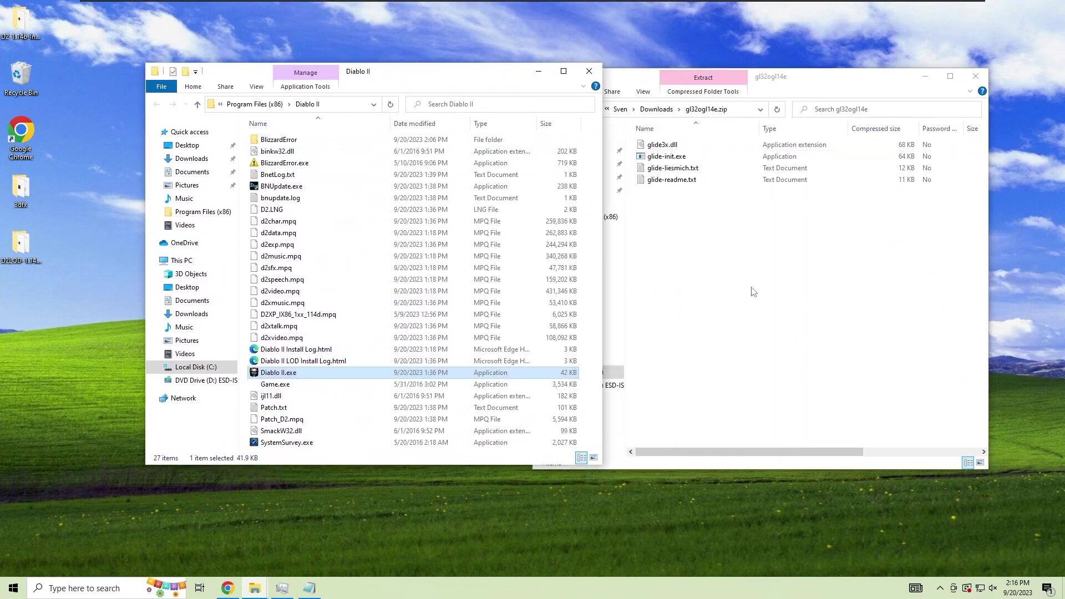
drag(717, 238, 681, 150)
drag(397, 273, 396, 272)
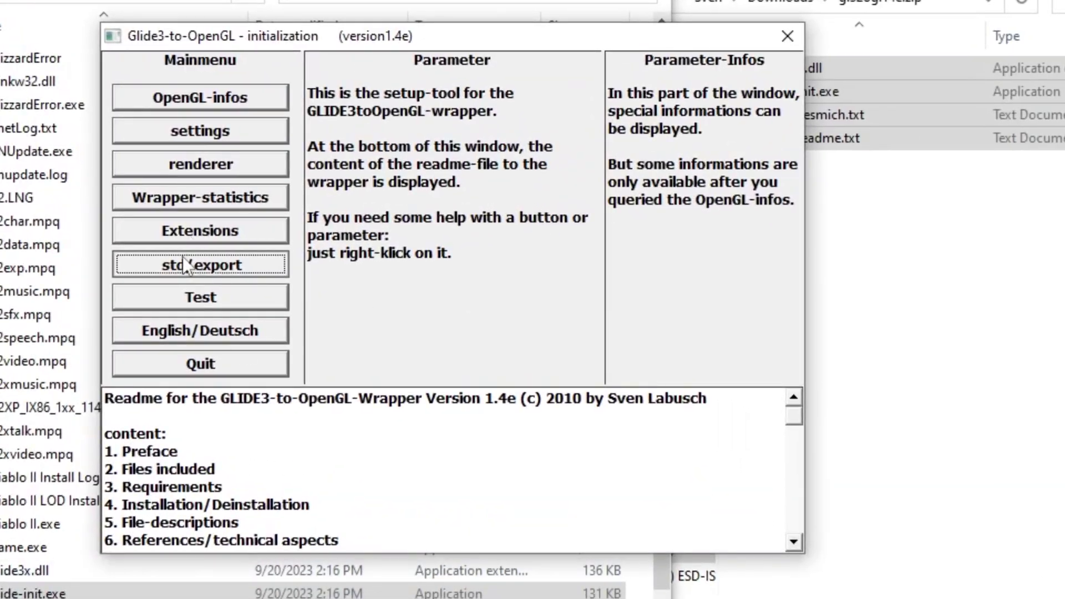
Step: Open the std/export options in the Glide3-to-OpenGL setup tool and remove the registry entries
click(183, 261)
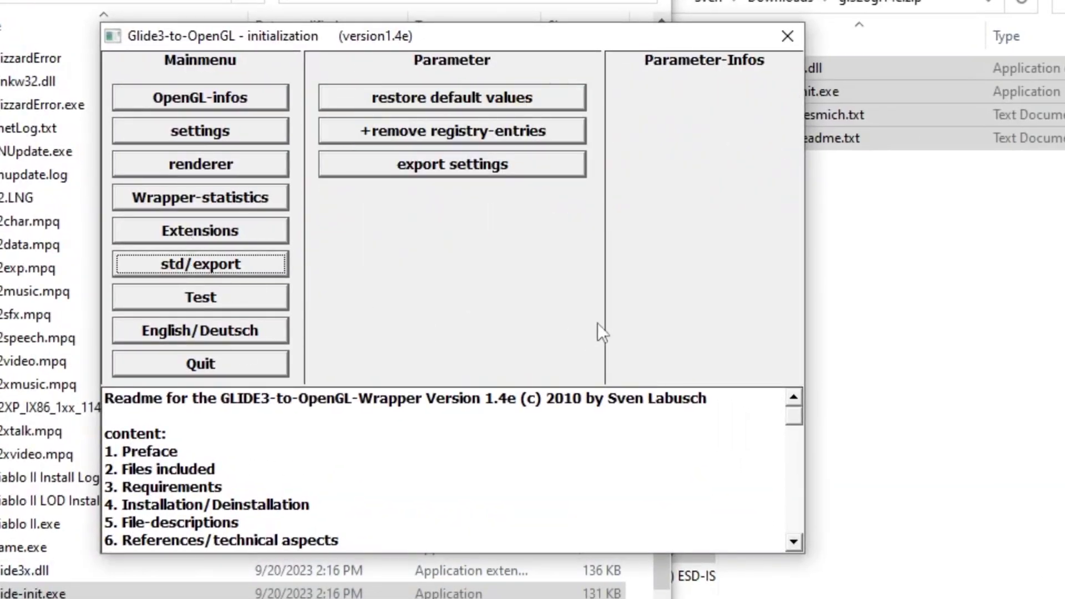
click(498, 134)
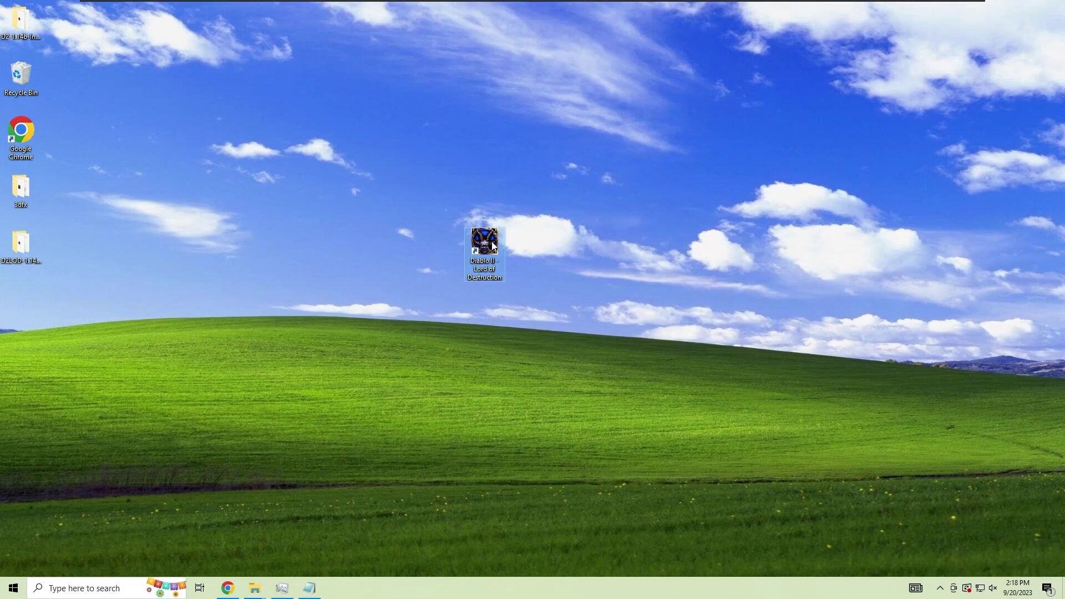
Step: Open the properties of the Lord of Destruction desktop shortcut and add the -3dfx parameter to the end of its target
right_click(484, 241)
click(547, 452)
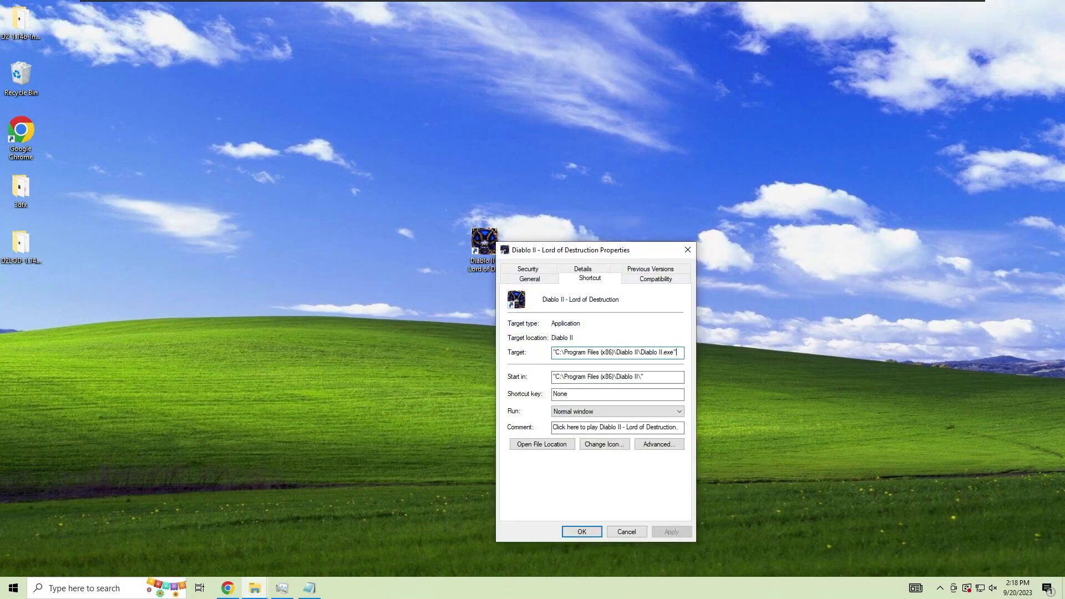
text(-3dfx)
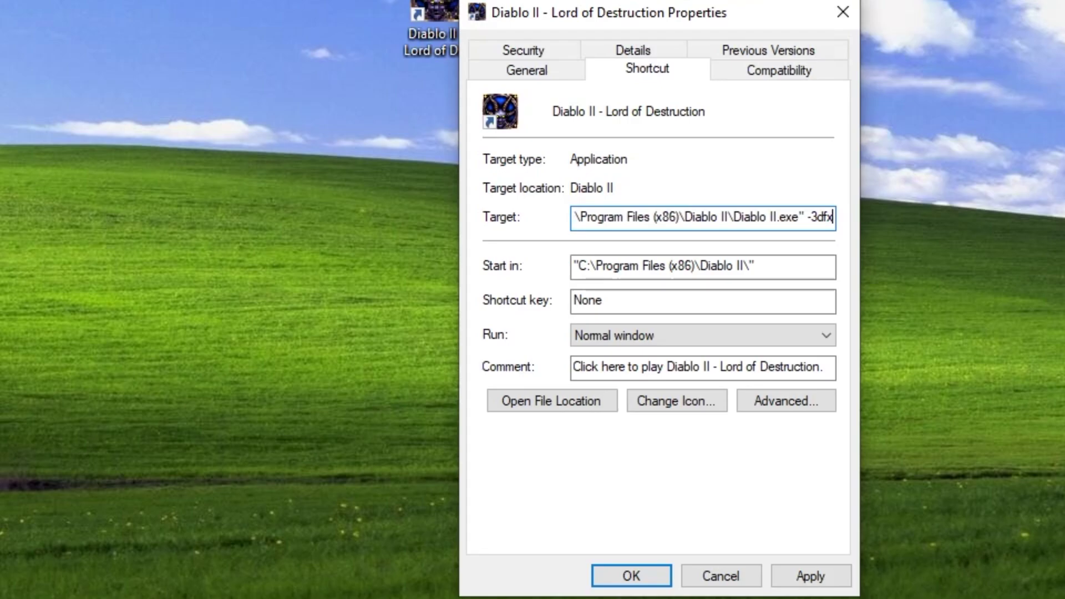